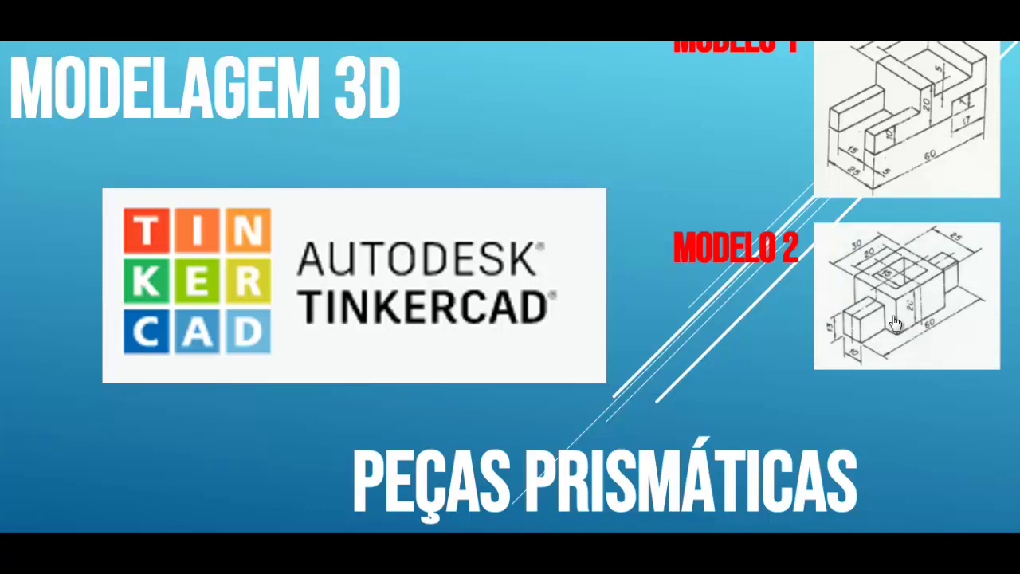
- Advance to the slide with the dimensioned Modelo 2 drawing (60 × 30 × 20 block)
{"action": "left_click", "coordinate": [894, 322]}
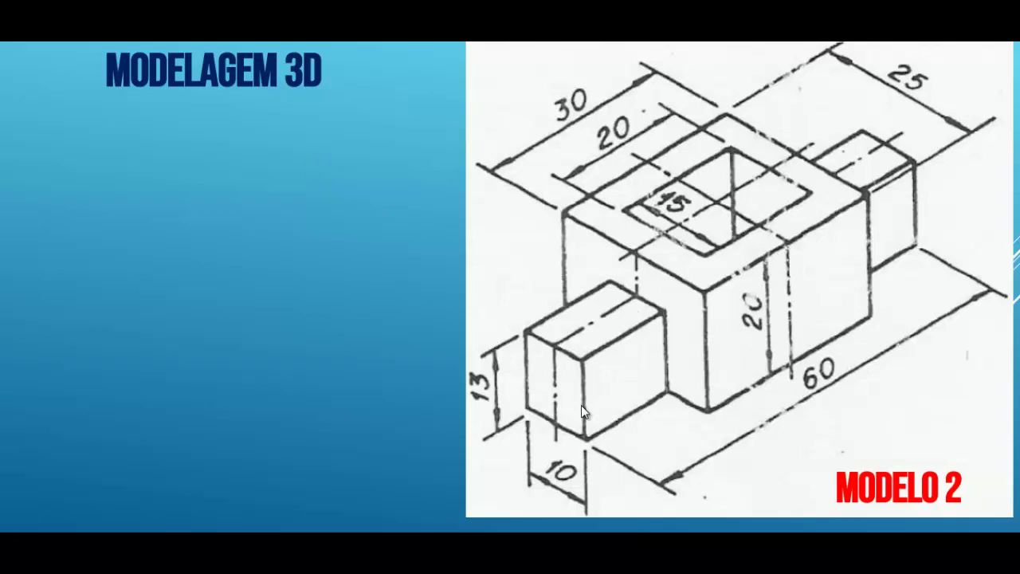
- Reveal the block dimension notes beside the Modelo 2 drawing
{"action": "left_click", "coordinate": [451, 392]}
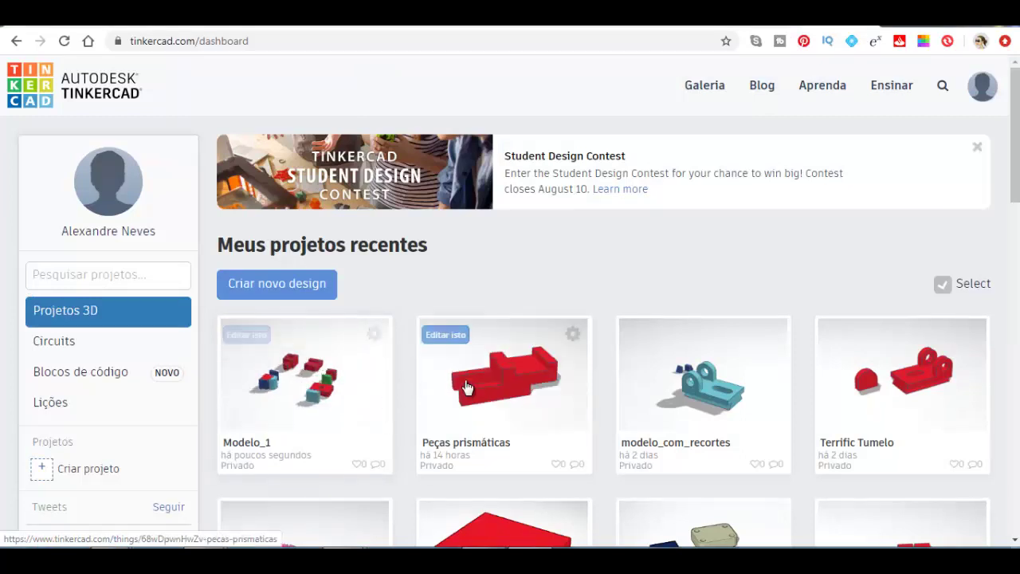
- Open the Peças prismáticas project and start editing it in the 3D editor
{"action": "left_click", "coordinate": [535, 435]}
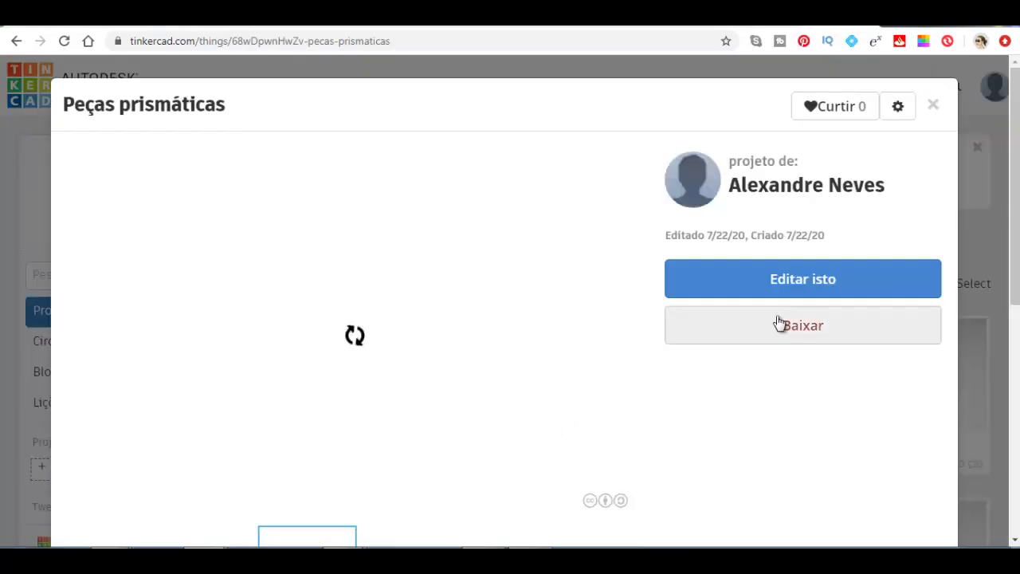
{"action": "left_click", "coordinate": [799, 281]}
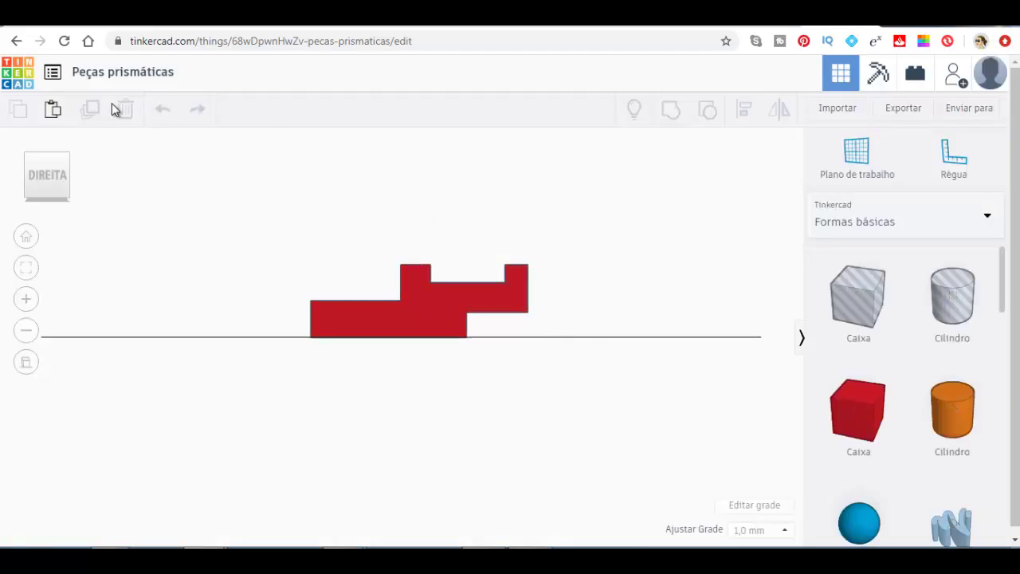
- Reset to the Home view and switch the shape library to Coleção de peças
{"action": "left_click", "coordinate": [68, 160]}
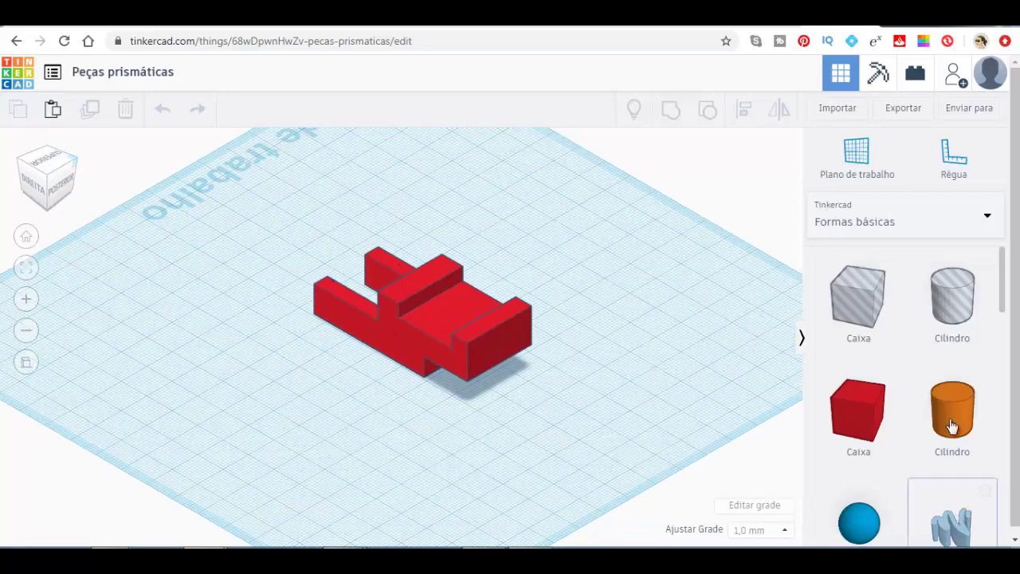
{"action": "scroll", "coordinate": [916, 319], "scroll_direction": "down", "scroll_amount": 3}
{"action": "left_click", "coordinate": [888, 228]}
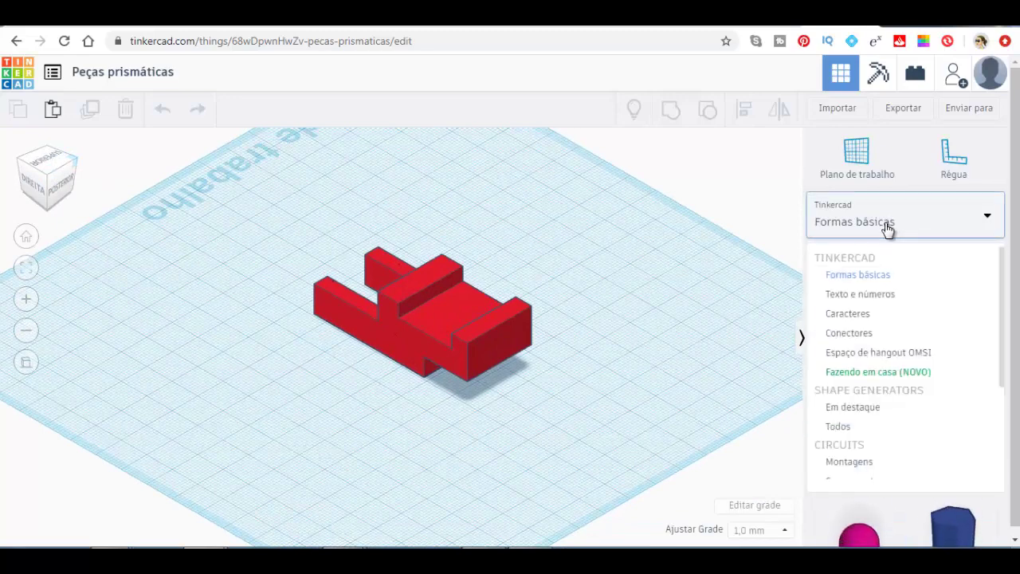
{"action": "scroll", "coordinate": [888, 434], "scroll_direction": "down", "scroll_amount": 3}
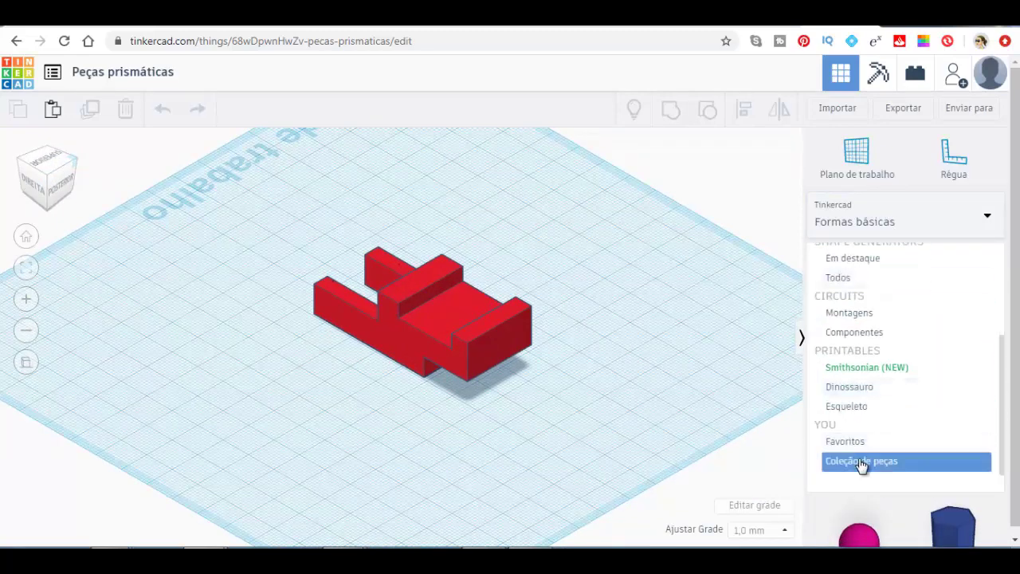
{"action": "left_click", "coordinate": [862, 462]}
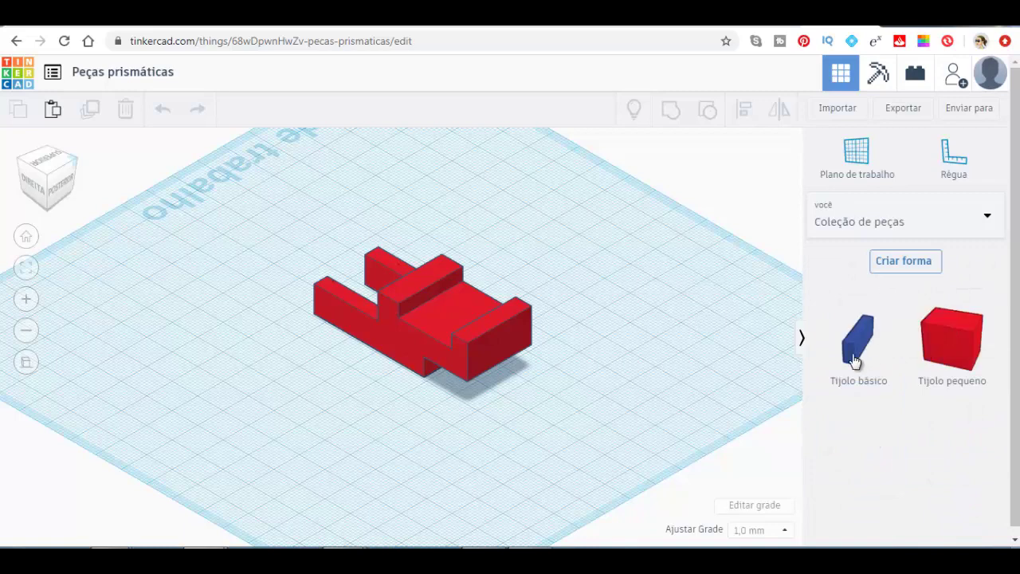
- Place a Tijolo básico brick beside the red part and select it from the opposite-corner view
{"action": "left_click_drag", "start_coordinate": [854, 361], "coordinate": [137, 318]}
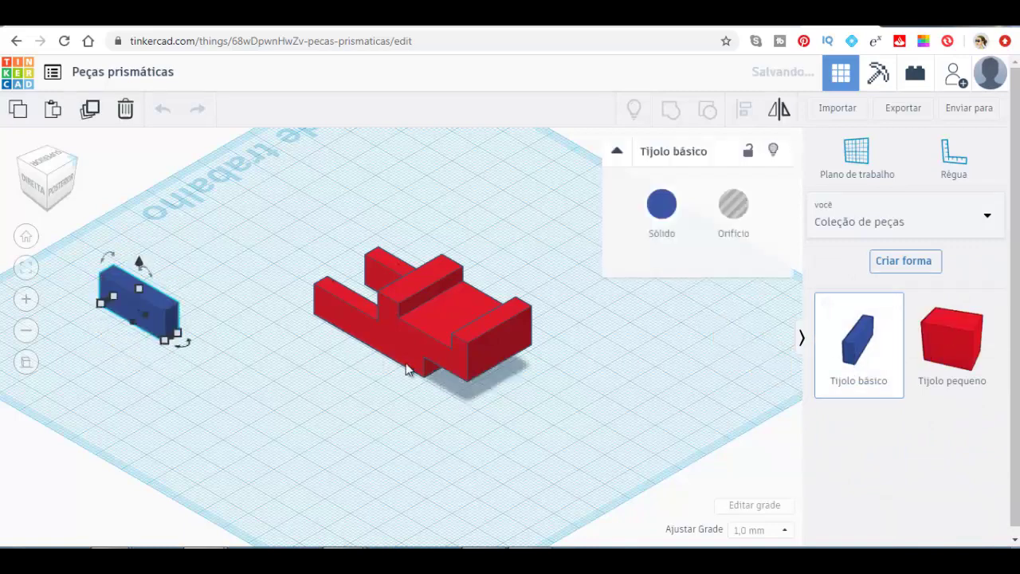
{"action": "mouse_move", "coordinate": [298, 421]}
{"action": "middle_mouse_down"}
{"action": "mouse_move", "coordinate": [471, 416]}
{"action": "mouse_move", "coordinate": [463, 405]}
{"action": "mouse_move", "coordinate": [445, 436]}
{"action": "middle_mouse_up"}
{"action": "left_click_drag", "start_coordinate": [109, 324], "coordinate": [115, 362]}
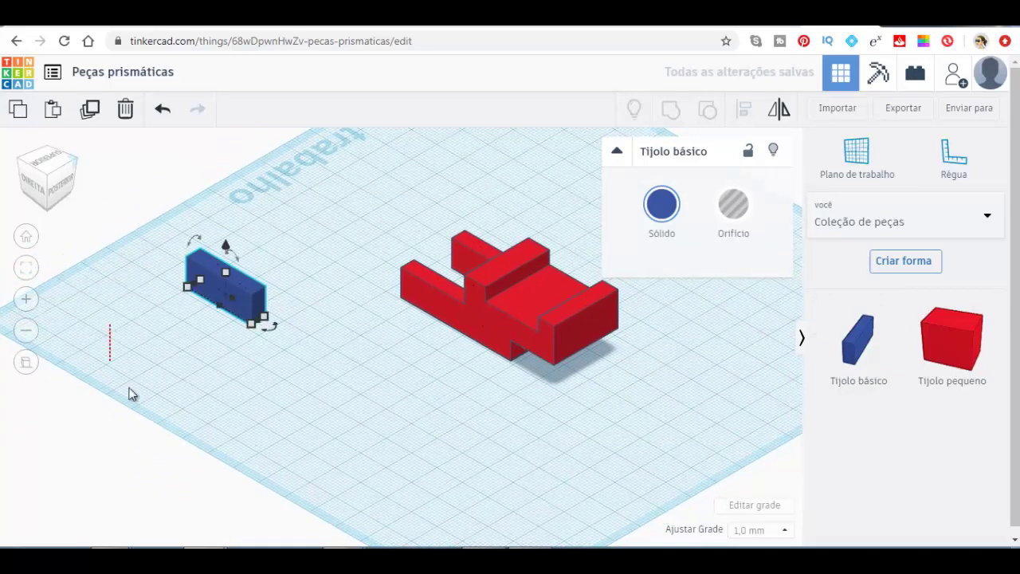
{"action": "mouse_move", "coordinate": [89, 330]}
{"action": "middle_mouse_down"}
{"action": "mouse_move", "coordinate": [192, 400]}
{"action": "mouse_move", "coordinate": [123, 358]}
{"action": "mouse_move", "coordinate": [135, 351]}
{"action": "middle_mouse_up"}
{"action": "scroll", "coordinate": [135, 348], "scroll_direction": "down", "scroll_amount": 2}
{"action": "scroll", "coordinate": [151, 346], "scroll_direction": "up", "scroll_amount": 3}
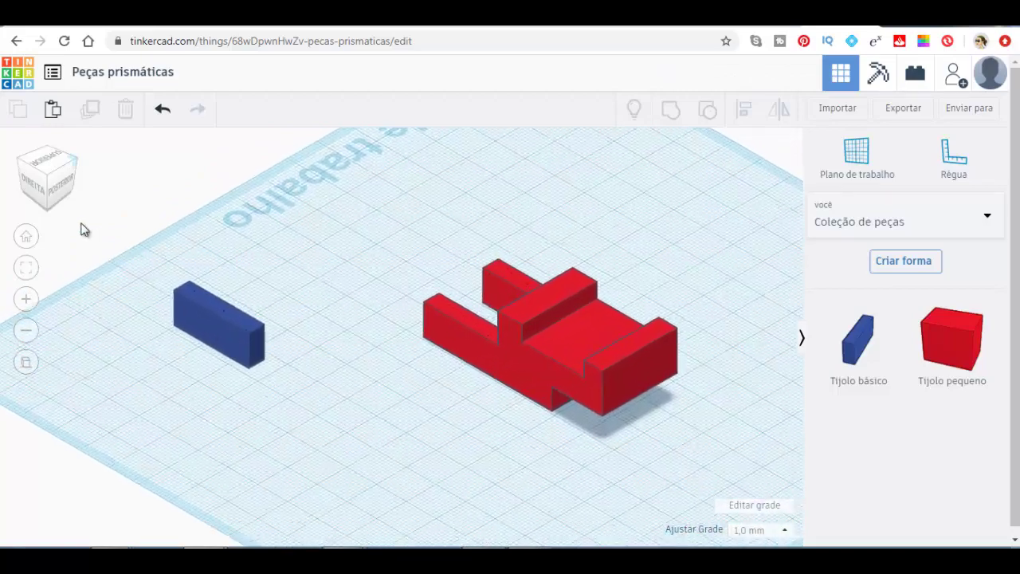
{"action": "left_click", "coordinate": [49, 156]}
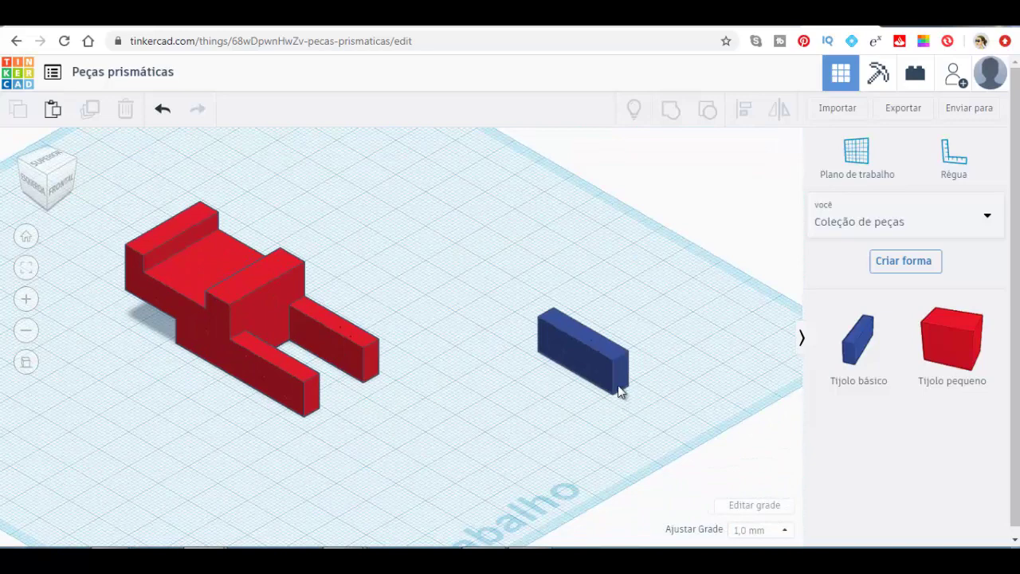
{"action": "left_click", "coordinate": [618, 363]}
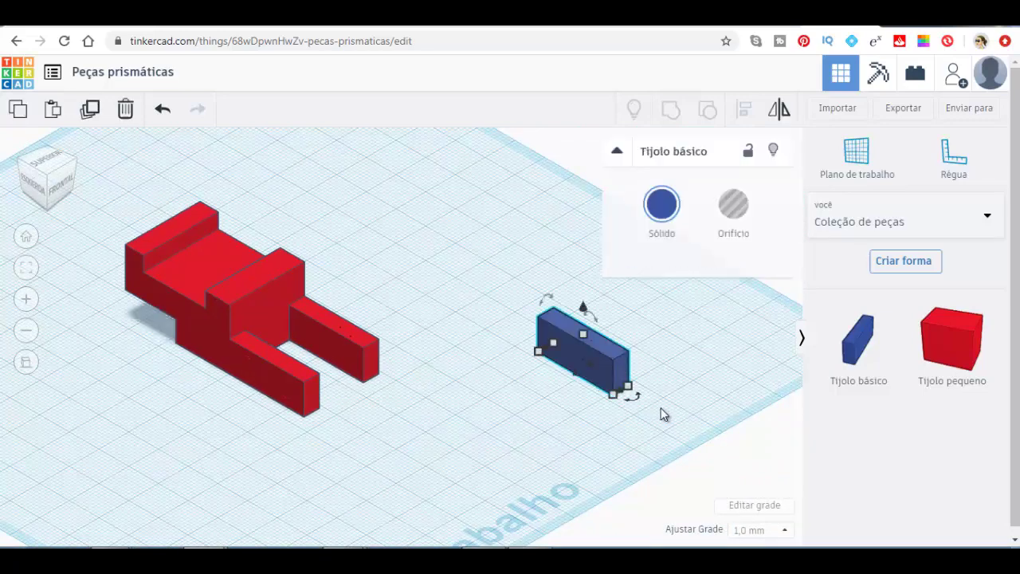
{"action": "mouse_move", "coordinate": [628, 386]}
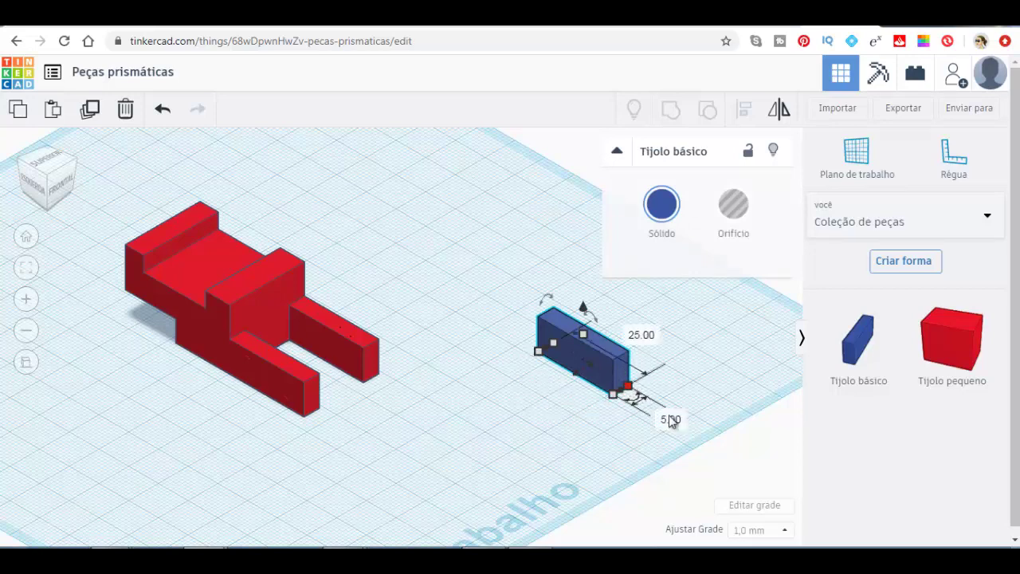
- Resize the brick to width 10, length 15 and height 13
{"action": "left_click", "coordinate": [671, 418]}
{"action": "type", "text": "1"}
{"action": "type", "text": "0"}
{"action": "key", "text": "Return"}
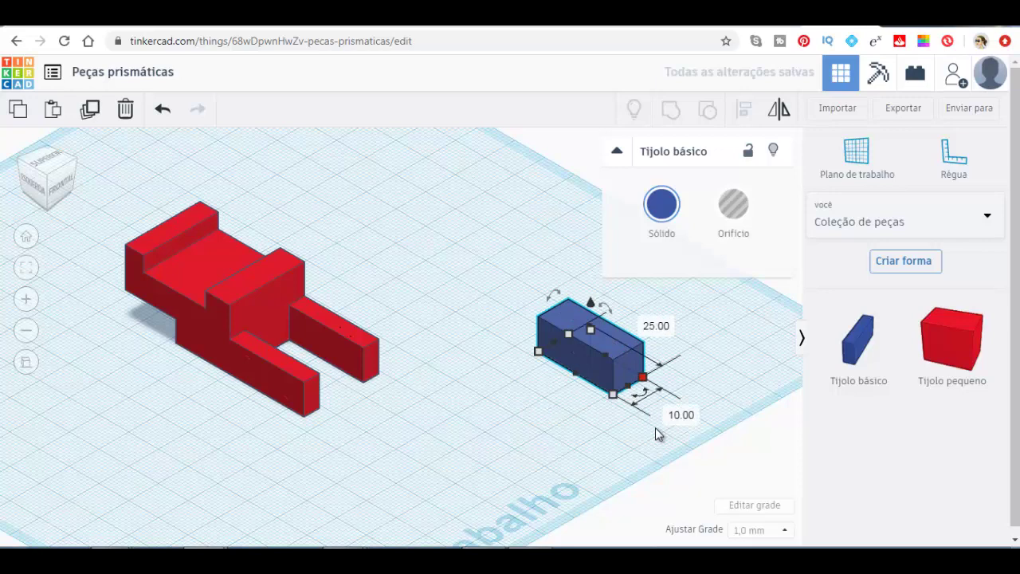
{"action": "left_click", "coordinate": [656, 325]}
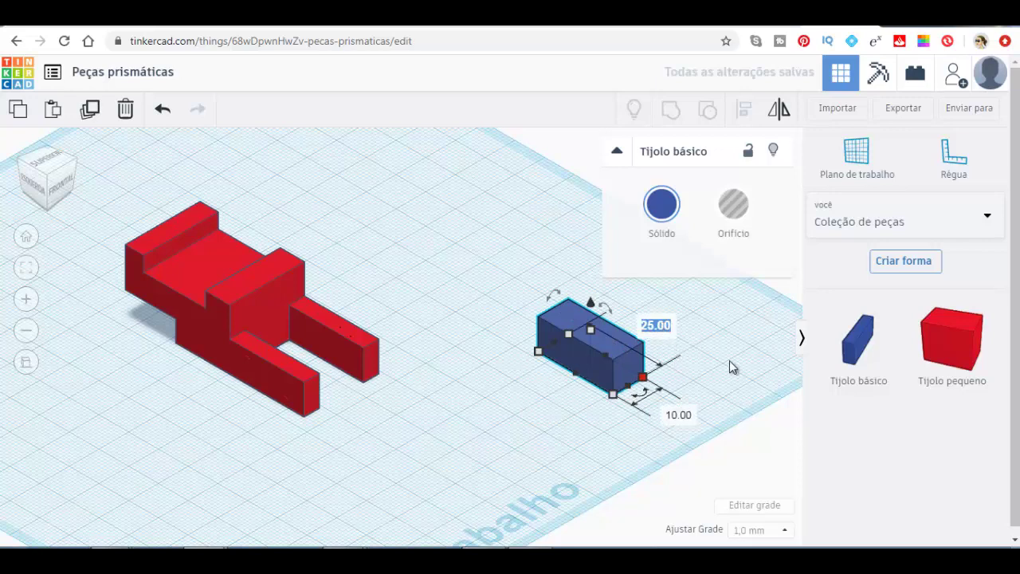
{"action": "type", "text": "15"}
{"action": "key", "text": "Return"}
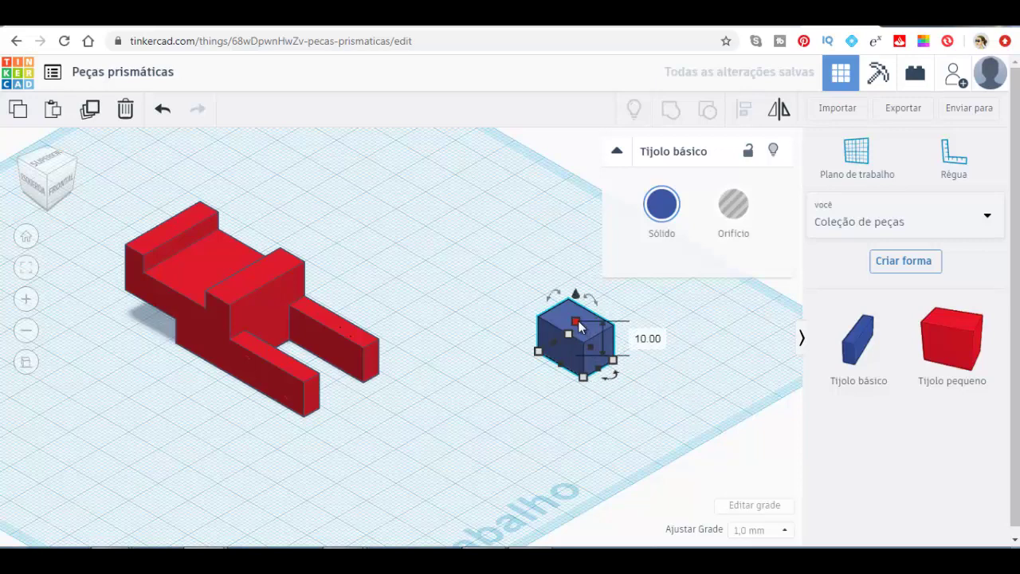
{"action": "left_click", "coordinate": [647, 339]}
{"action": "type", "text": "13"}
{"action": "key", "text": "Return"}
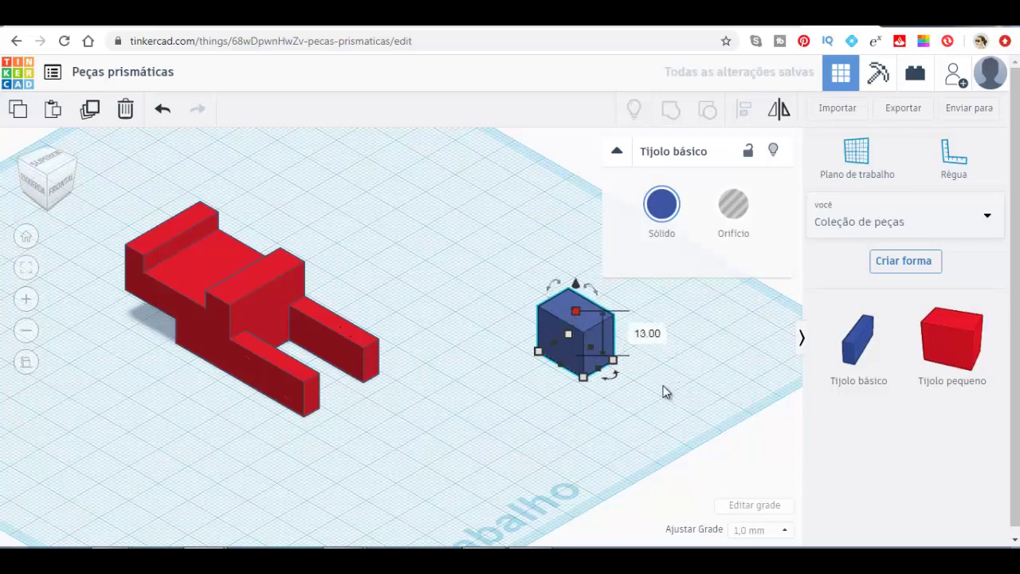
{"action": "left_click", "coordinate": [518, 387]}
{"action": "mouse_move", "coordinate": [624, 398]}
{"action": "middle_mouse_down"}
{"action": "mouse_move", "coordinate": [492, 431]}
{"action": "mouse_move", "coordinate": [464, 420]}
{"action": "middle_mouse_up"}
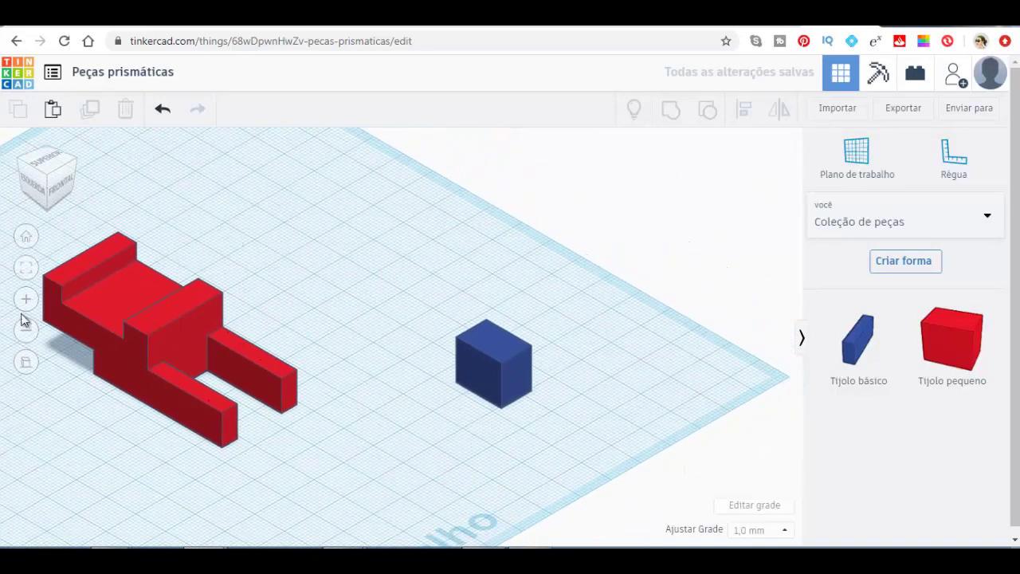
- Duplicate the small blue cube and move the copy behind the original
{"action": "left_click", "coordinate": [26, 362]}
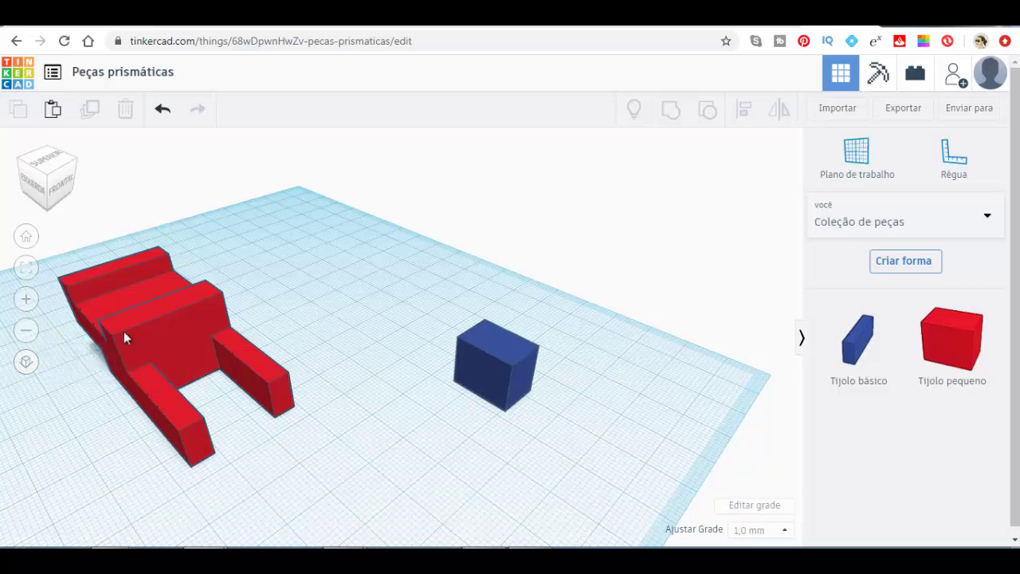
{"action": "left_click", "coordinate": [27, 363]}
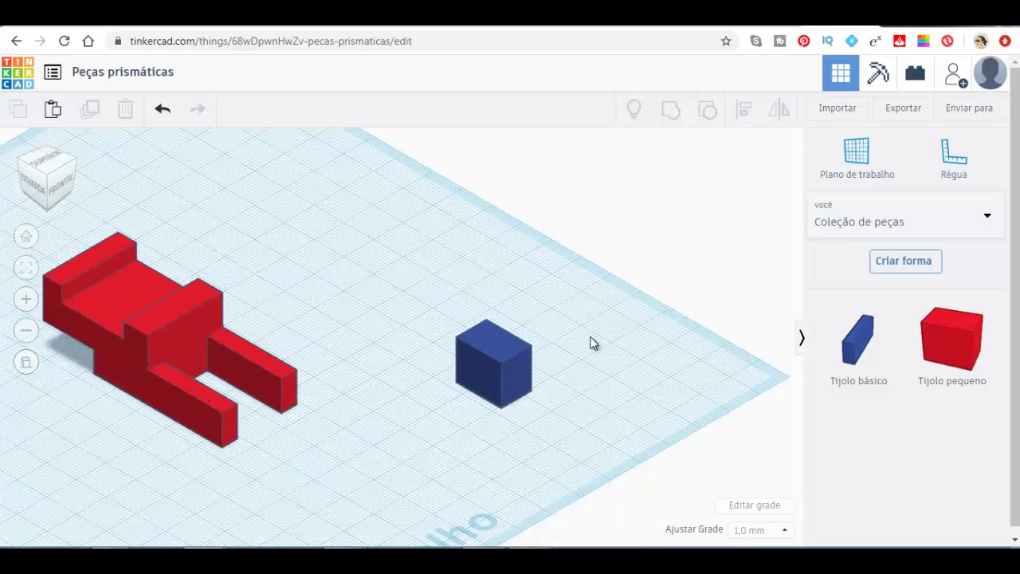
{"action": "left_click", "coordinate": [501, 355]}
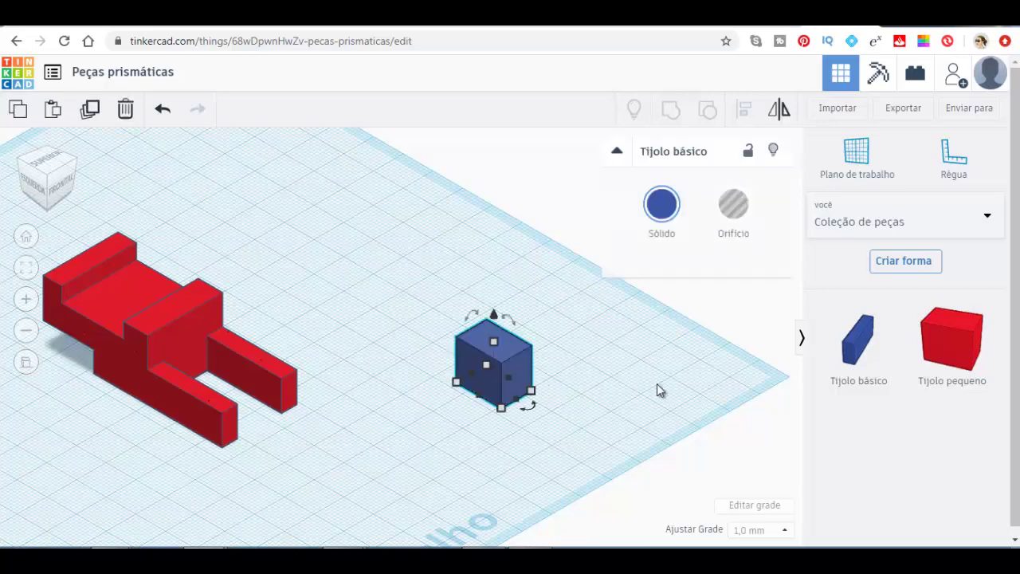
{"action": "left_click", "coordinate": [90, 110]}
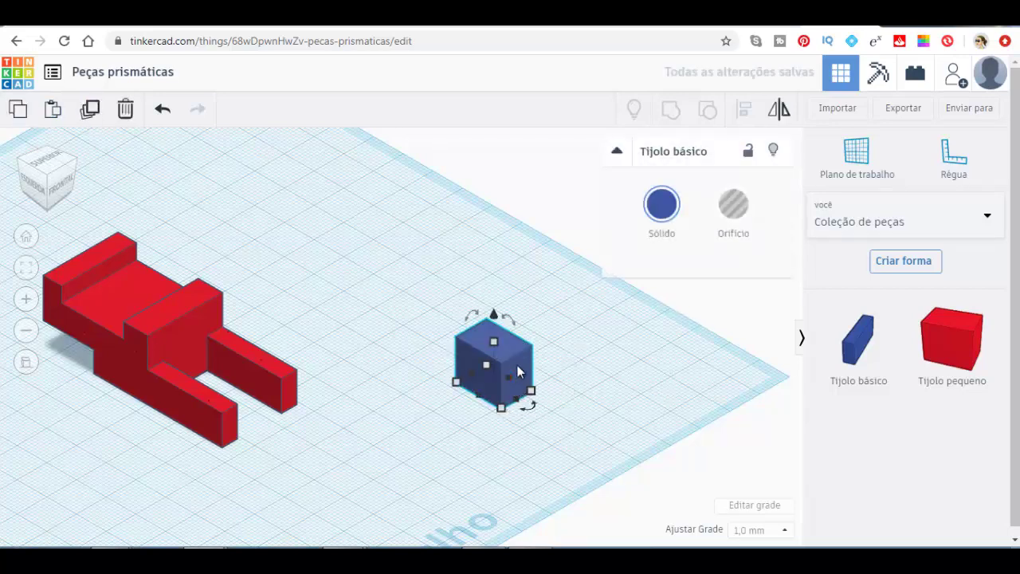
{"action": "key", "text": "Right"}
{"action": "left_click_drag", "start_coordinate": [517, 365], "coordinate": [603, 366]}
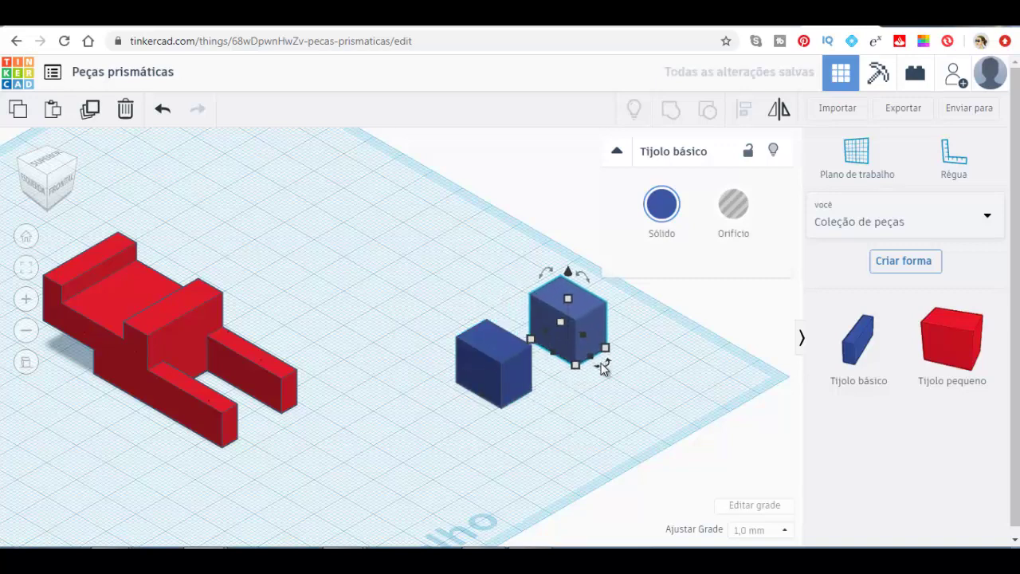
{"action": "key", "text": "Up"}
{"action": "key", "text": "Up"}
{"action": "key", "text": "Up"}
{"action": "key", "text": "Up"}
{"action": "key", "text": "Up"}
{"action": "key", "text": "Up"}
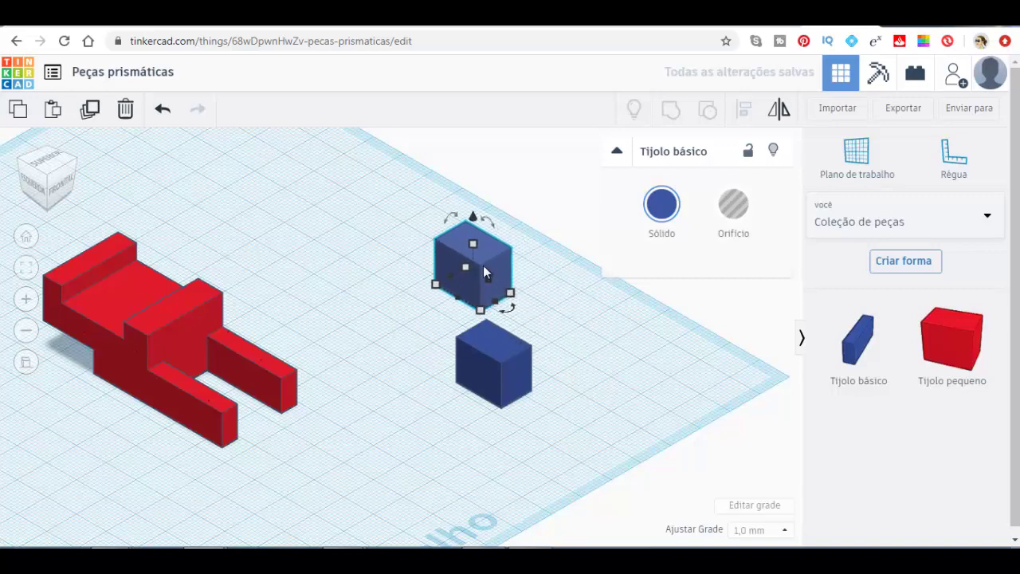
{"action": "key", "text": "Up"}
{"action": "key", "text": "Up"}
{"action": "key", "text": "Up"}
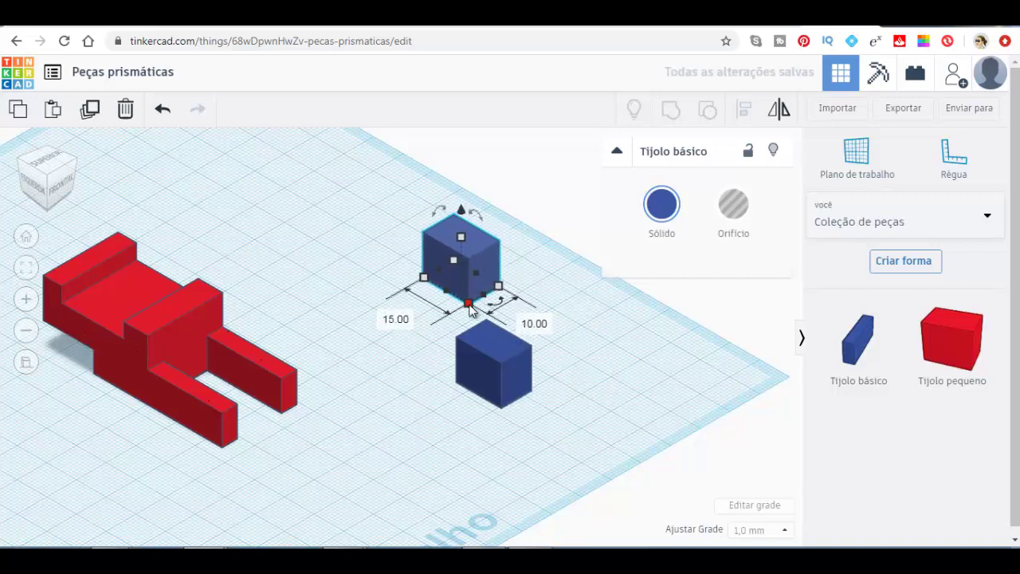
- Resize the duplicate to 25 by 30 with a height of 20
{"action": "left_click", "coordinate": [522, 324]}
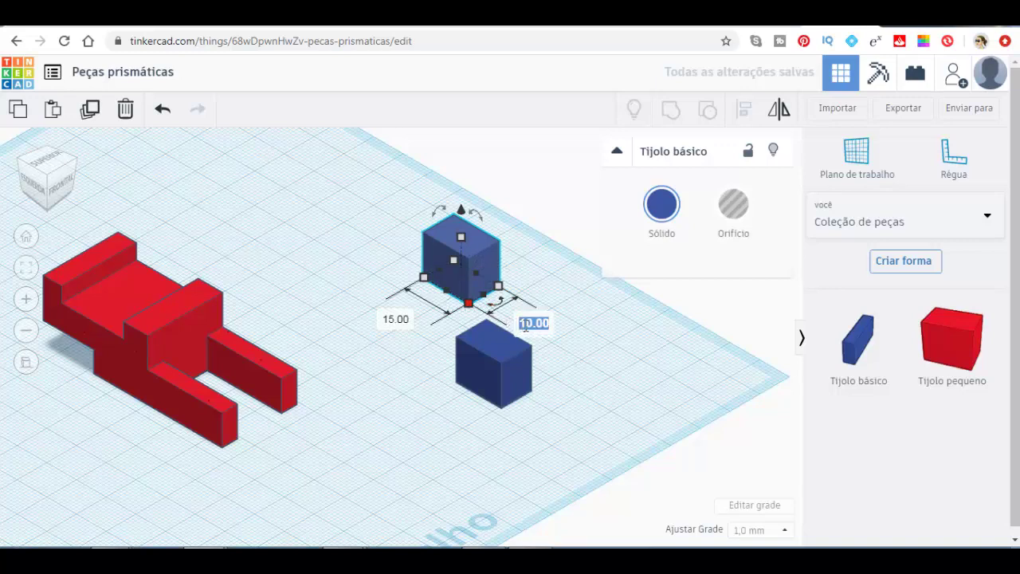
{"action": "type", "text": "25"}
{"action": "left_click", "coordinate": [390, 322]}
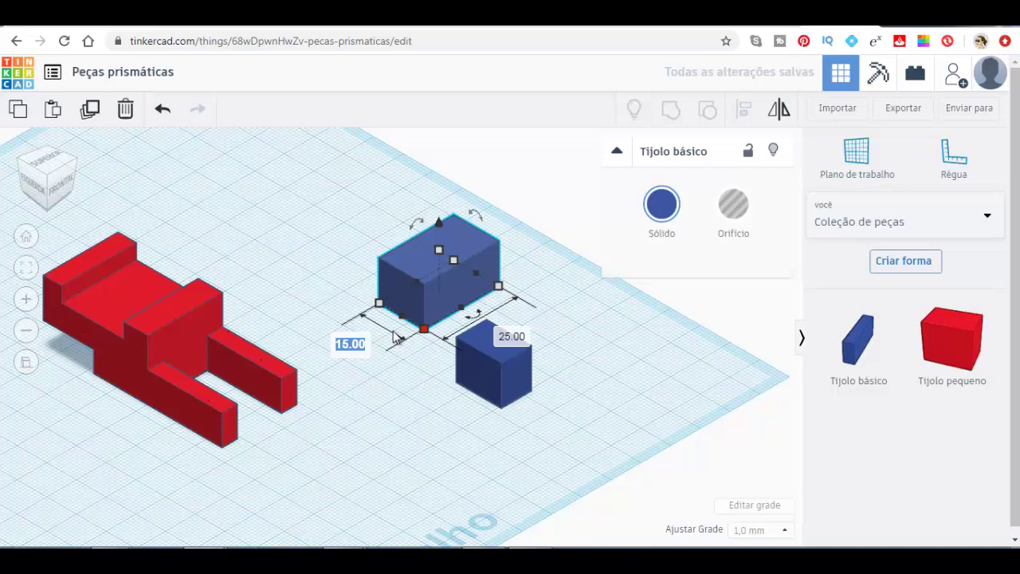
{"action": "type", "text": "3"}
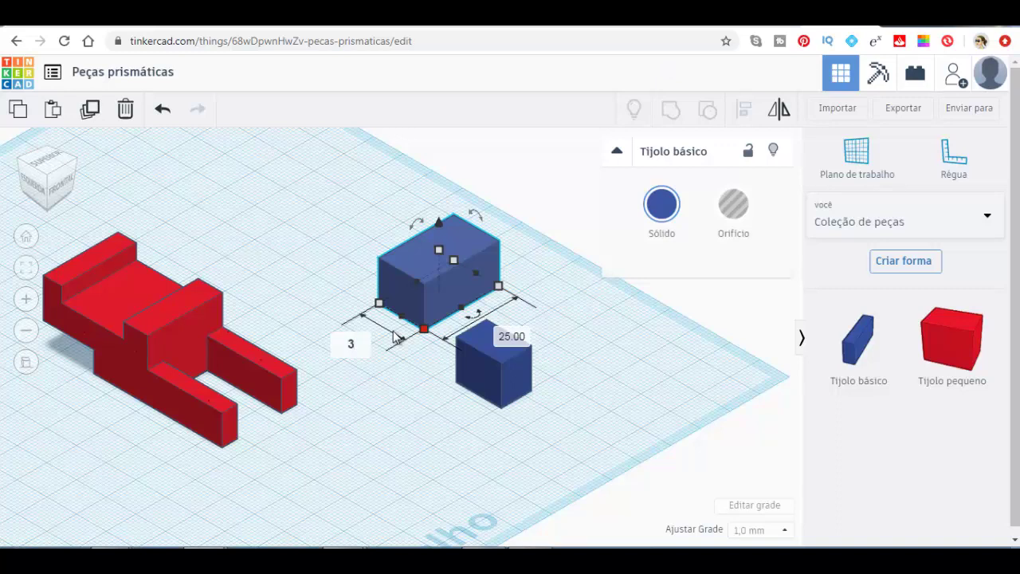
{"action": "type", "text": "0"}
{"action": "left_click", "coordinate": [470, 280]}
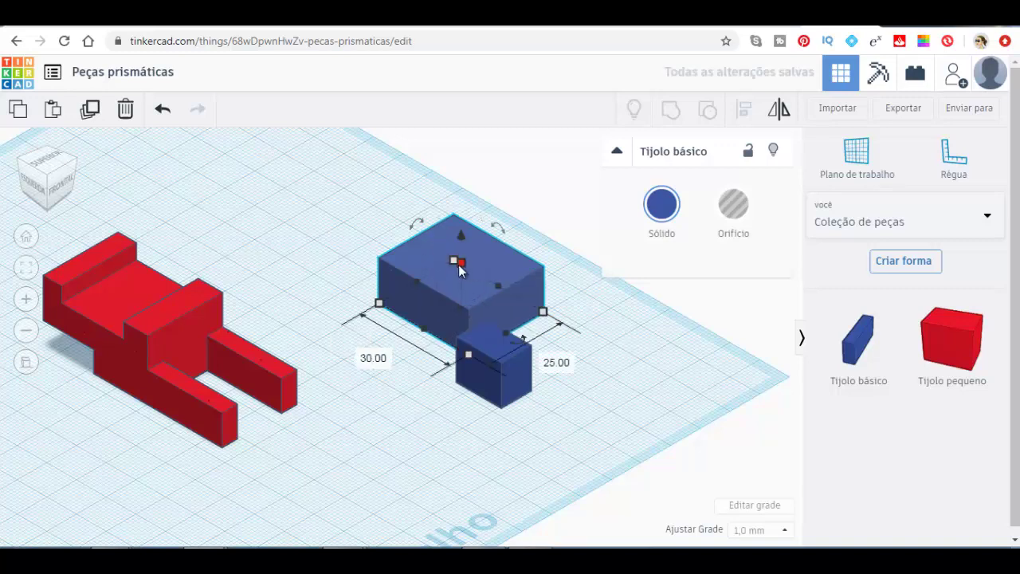
{"action": "left_click", "coordinate": [458, 267]}
{"action": "left_click", "coordinate": [532, 285]}
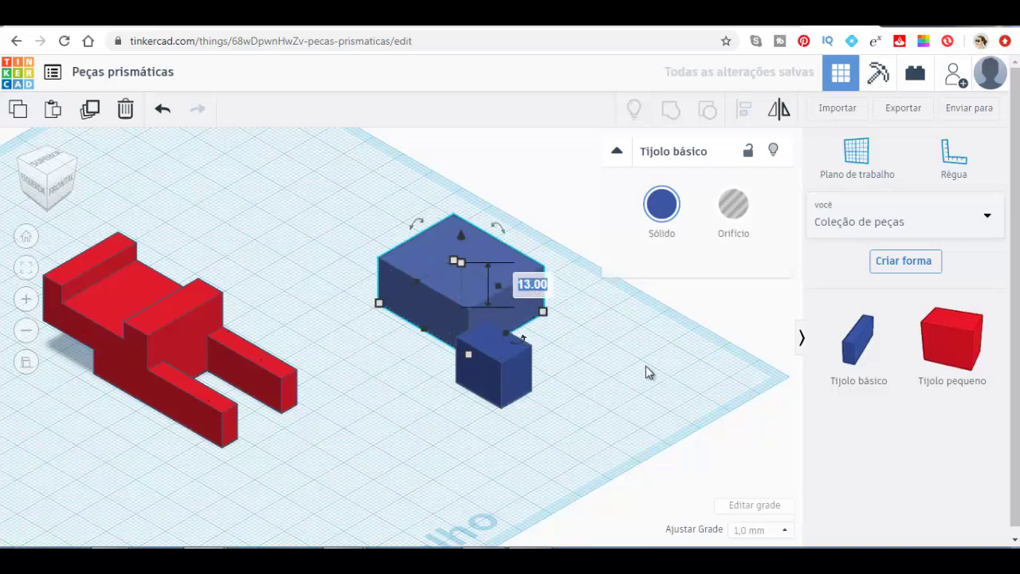
{"action": "type", "text": "20"}
{"action": "key", "text": "Return"}
- Move the small cube against the side of the big block
{"action": "left_click", "coordinate": [547, 388]}
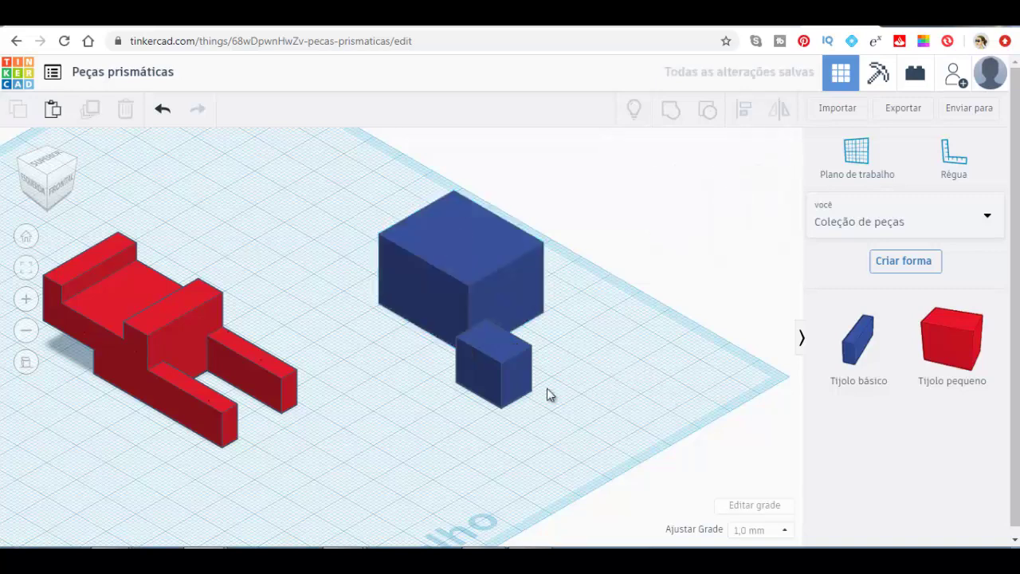
{"action": "left_click_drag", "start_coordinate": [515, 378], "coordinate": [552, 361]}
{"action": "left_click", "coordinate": [406, 447]}
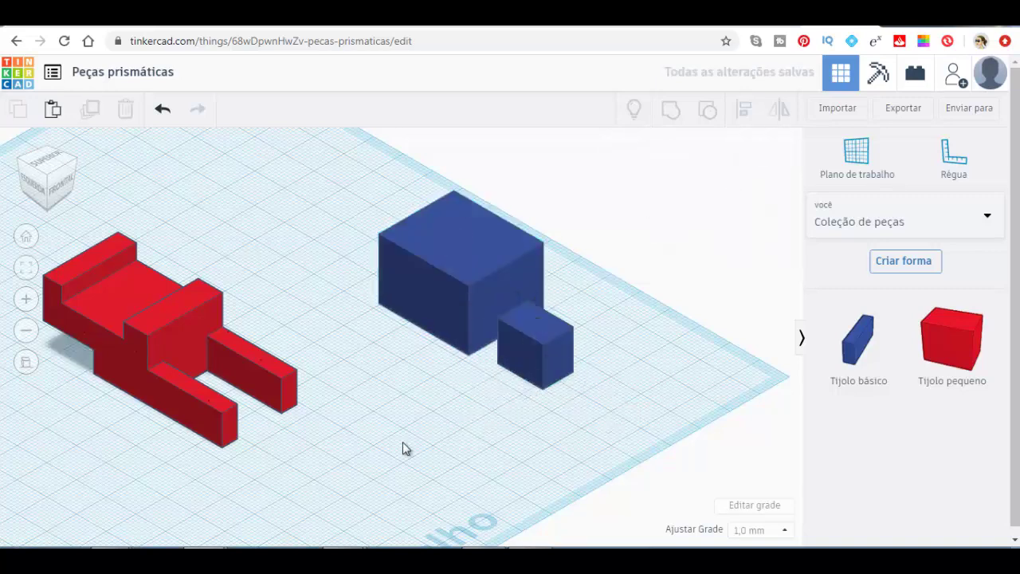
- Duplicate the small cube and move the copy in front of the blocks
{"action": "left_click", "coordinate": [526, 366]}
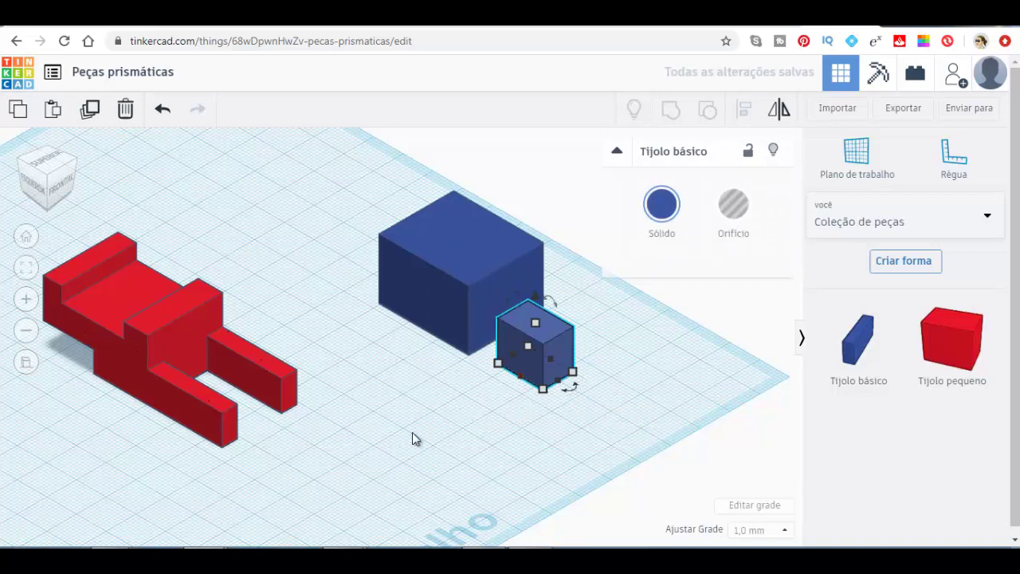
{"action": "left_click", "coordinate": [90, 109]}
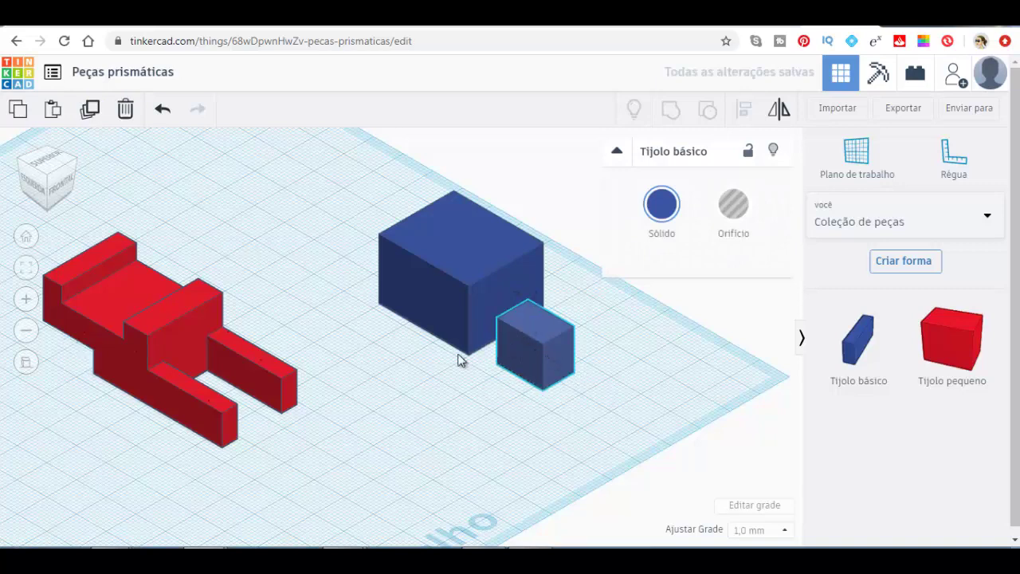
{"action": "left_click_drag", "start_coordinate": [534, 325], "coordinate": [434, 371]}
{"action": "left_click", "coordinate": [556, 471]}
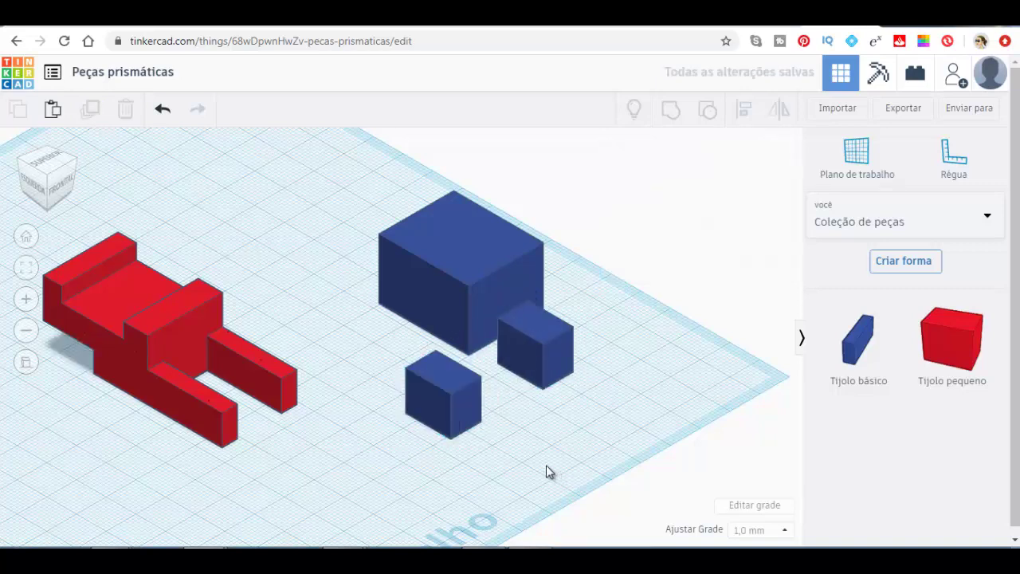
- Resize the copy to height 20, depth 15, width 20 and move it beside the big block
{"action": "left_click", "coordinate": [446, 380]}
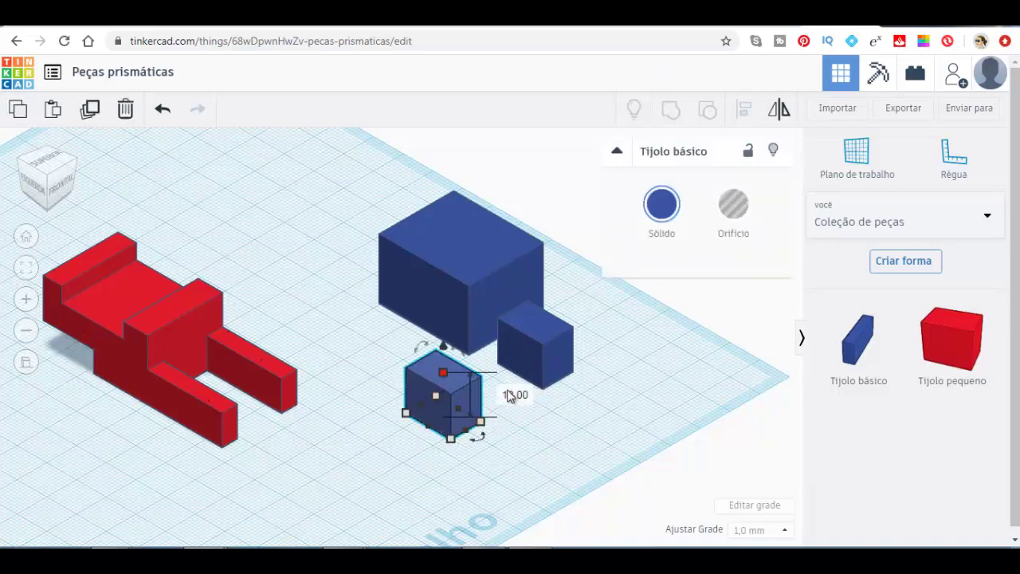
{"action": "left_click", "coordinate": [514, 394]}
{"action": "type", "text": "20"}
{"action": "key", "text": "Return"}
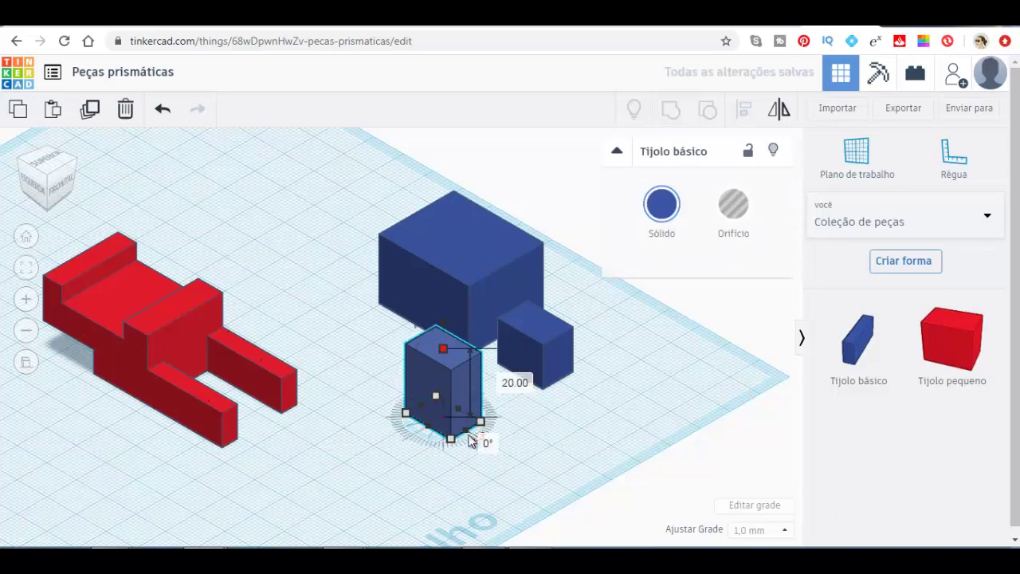
{"action": "mouse_move", "coordinate": [451, 439]}
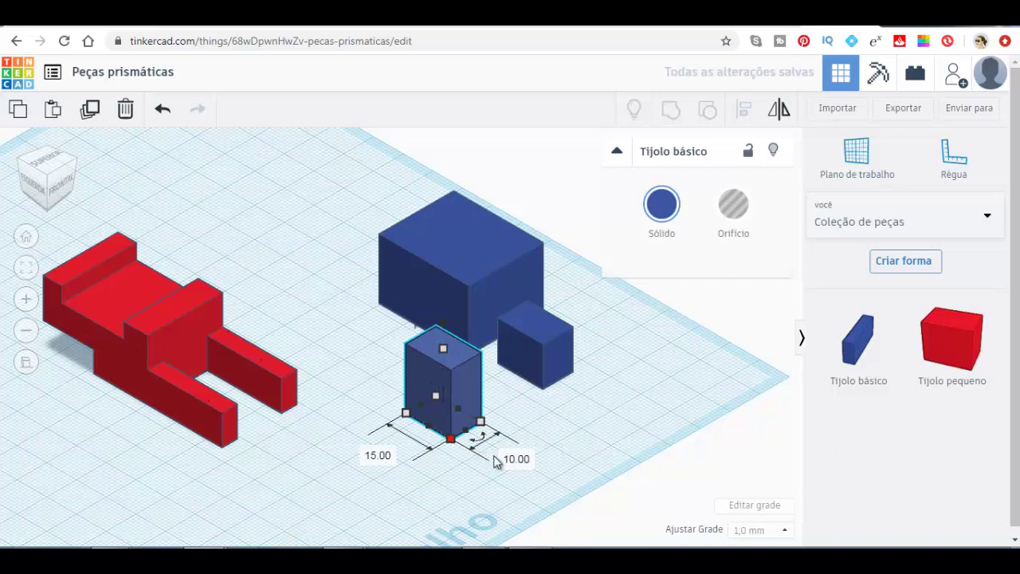
{"action": "left_click", "coordinate": [516, 458]}
{"action": "type", "text": "15"}
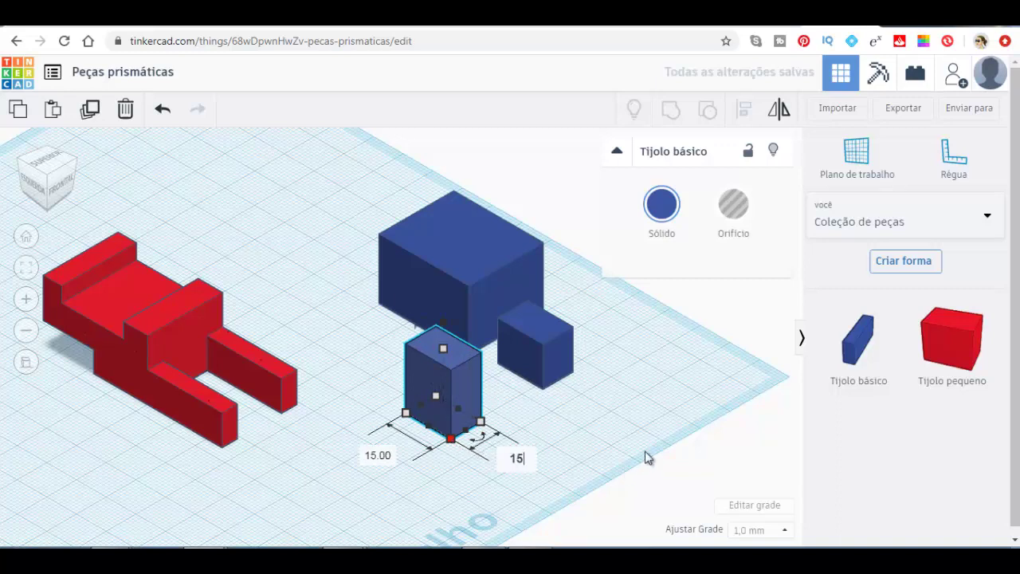
{"action": "key", "text": "Return"}
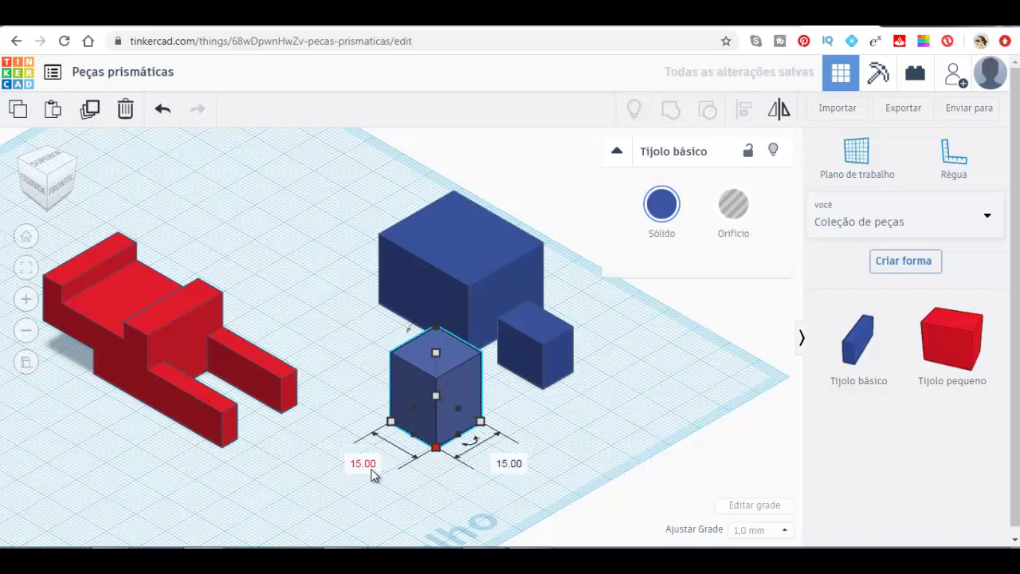
{"action": "left_click", "coordinate": [366, 465]}
{"action": "type", "text": "20"}
{"action": "key", "text": "Return"}
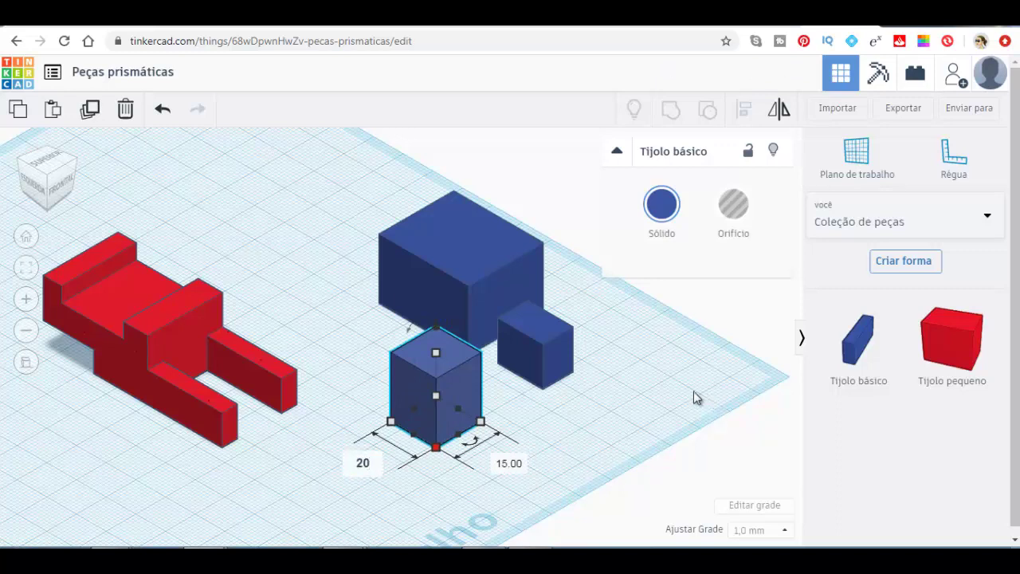
{"action": "left_click", "coordinate": [665, 421]}
{"action": "mouse_move", "coordinate": [472, 414]}
{"action": "left_mouse_down"}
{"action": "mouse_move", "coordinate": [405, 357]}
{"action": "mouse_move", "coordinate": [417, 373]}
{"action": "left_mouse_up"}
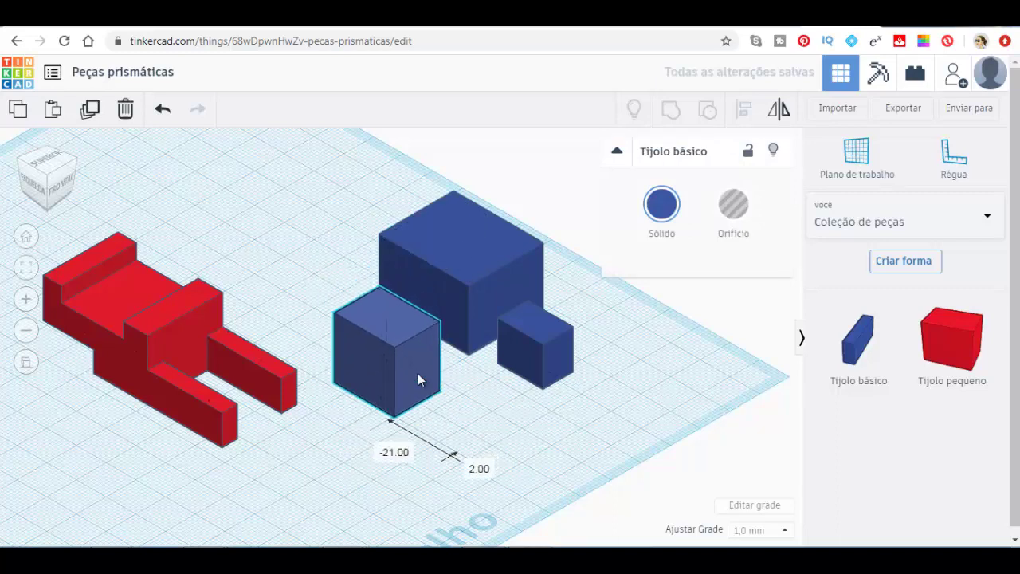
- Make the resized cube a hole (Orifício) and drag it onto the big blue block
{"action": "left_click", "coordinate": [733, 206]}
{"action": "mouse_move", "coordinate": [412, 366]}
{"action": "left_mouse_down"}
{"action": "mouse_move", "coordinate": [452, 270]}
{"action": "mouse_move", "coordinate": [483, 285]}
{"action": "left_mouse_up"}
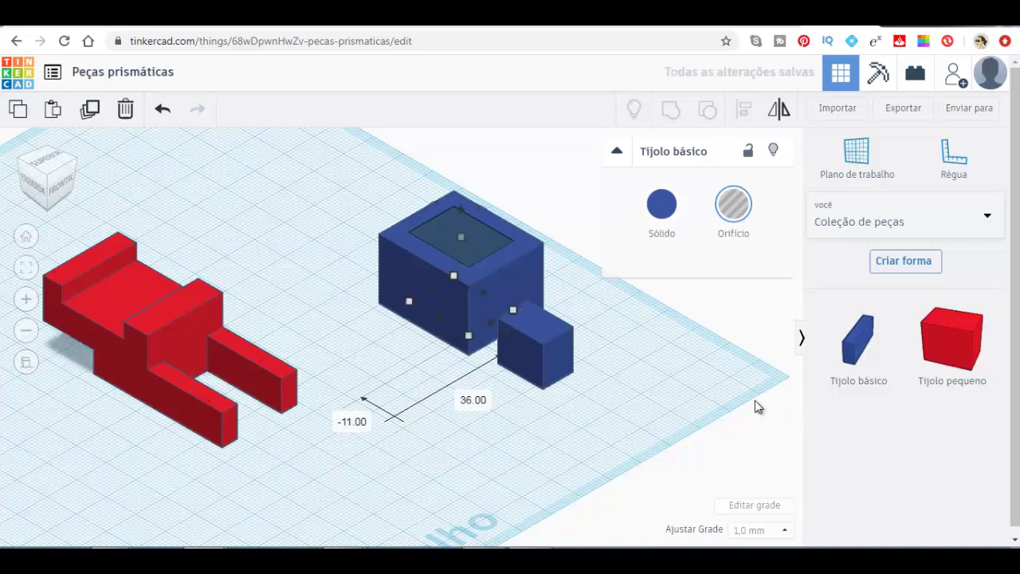
{"action": "left_click", "coordinate": [590, 294]}
- Nudge the hole left, right, down and up until it is centred in the block
{"action": "left_click", "coordinate": [477, 252]}
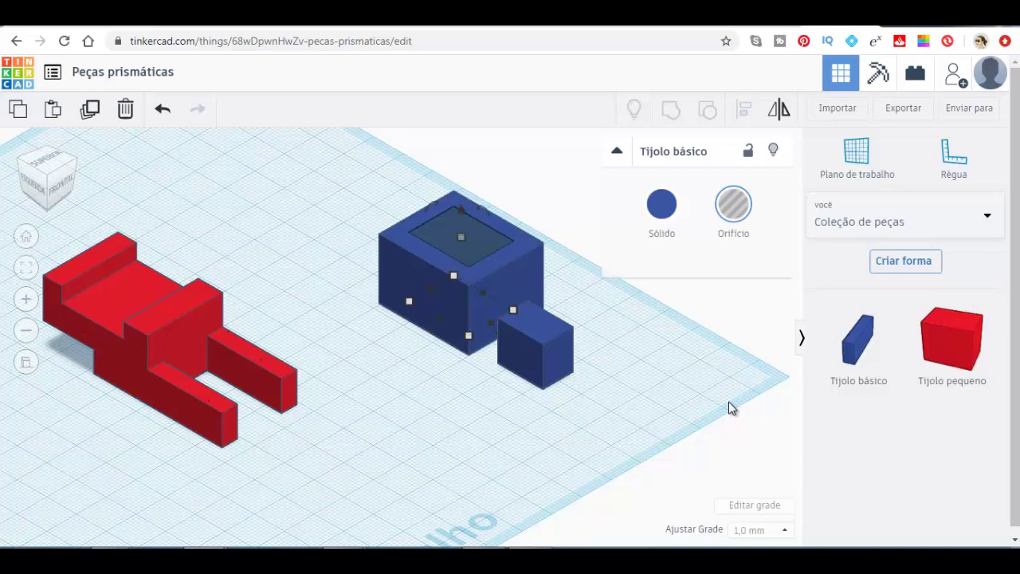
{"action": "key", "text": "Left"}
{"action": "key", "text": "Left"}
{"action": "key", "text": "Left"}
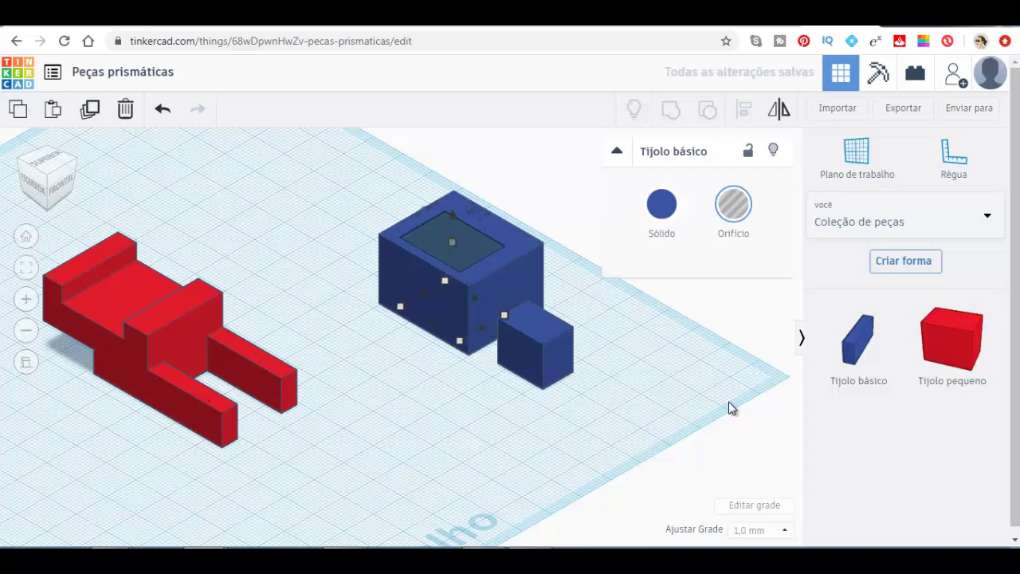
{"action": "key", "text": "Left"}
{"action": "key", "text": "Left"}
{"action": "key", "text": "Left"}
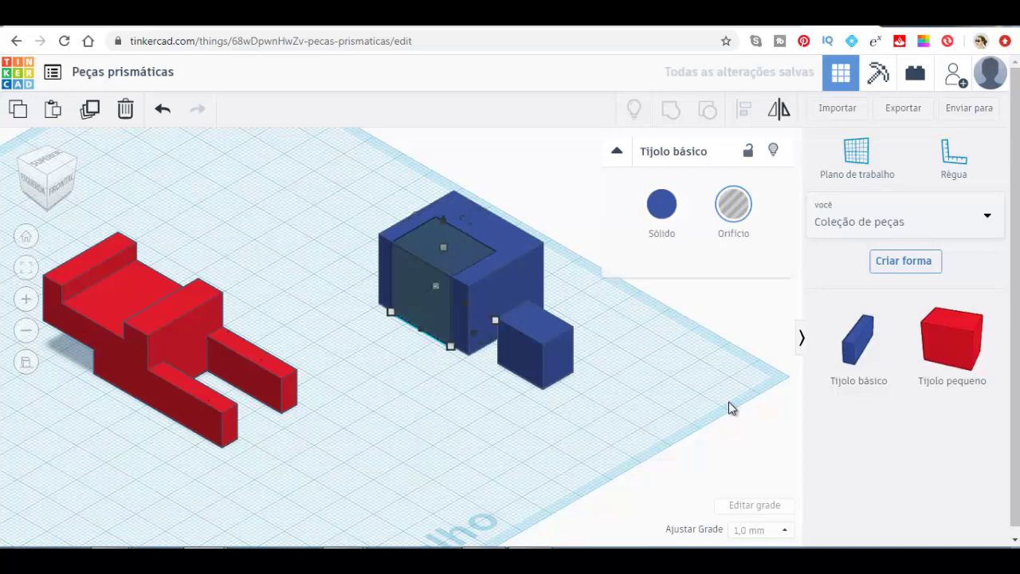
{"action": "key", "text": "Right"}
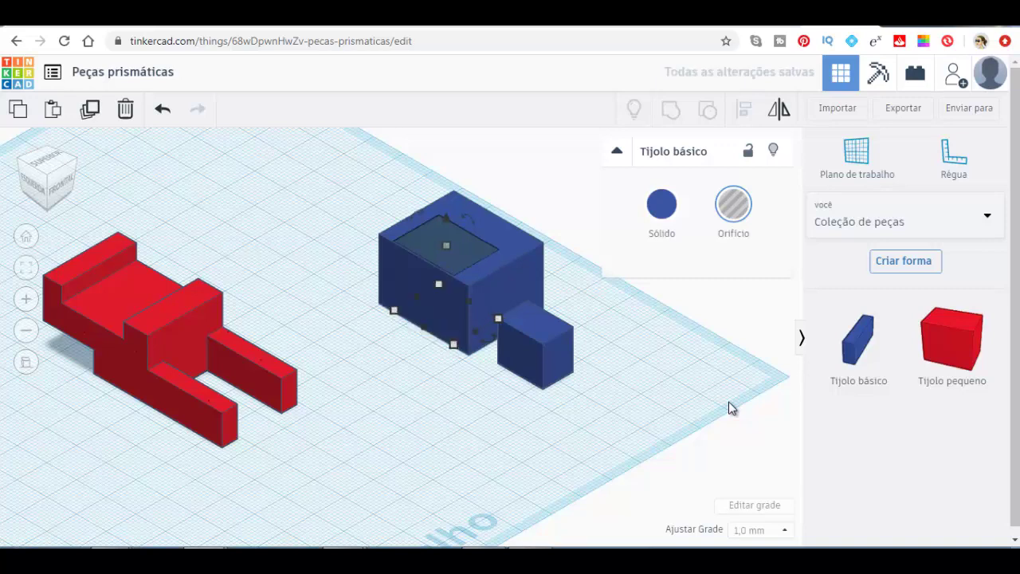
{"action": "key", "text": "Right"}
{"action": "key", "text": "Right"}
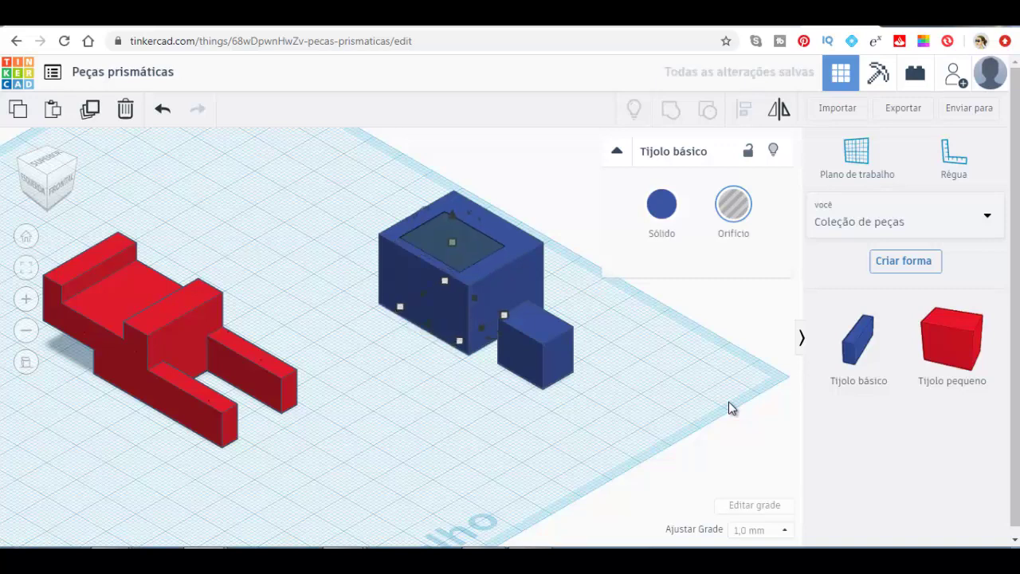
{"action": "key", "text": "Right"}
{"action": "key", "text": "Right"}
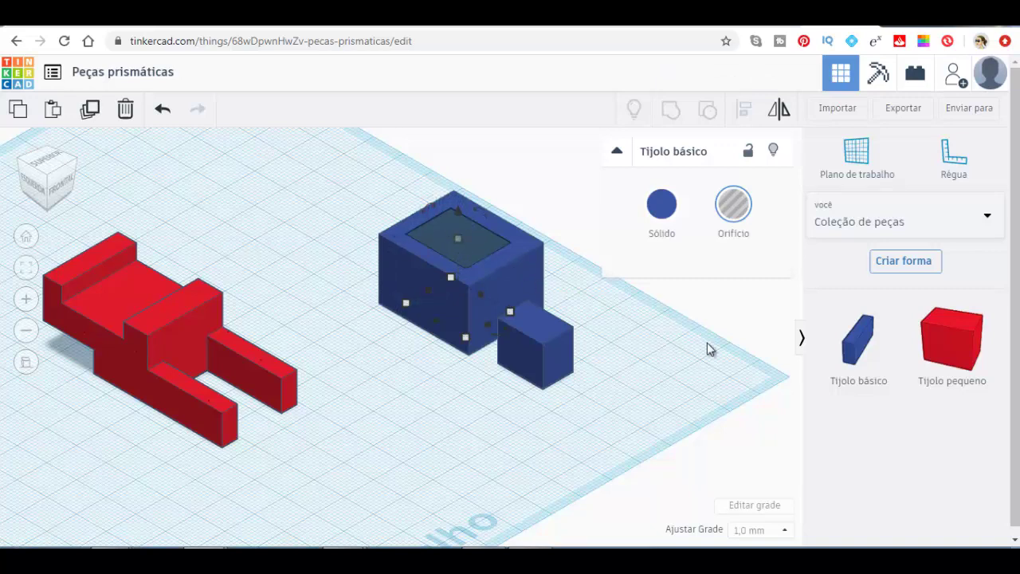
{"action": "key", "text": "Down"}
{"action": "key", "text": "Down"}
{"action": "key", "text": "Down"}
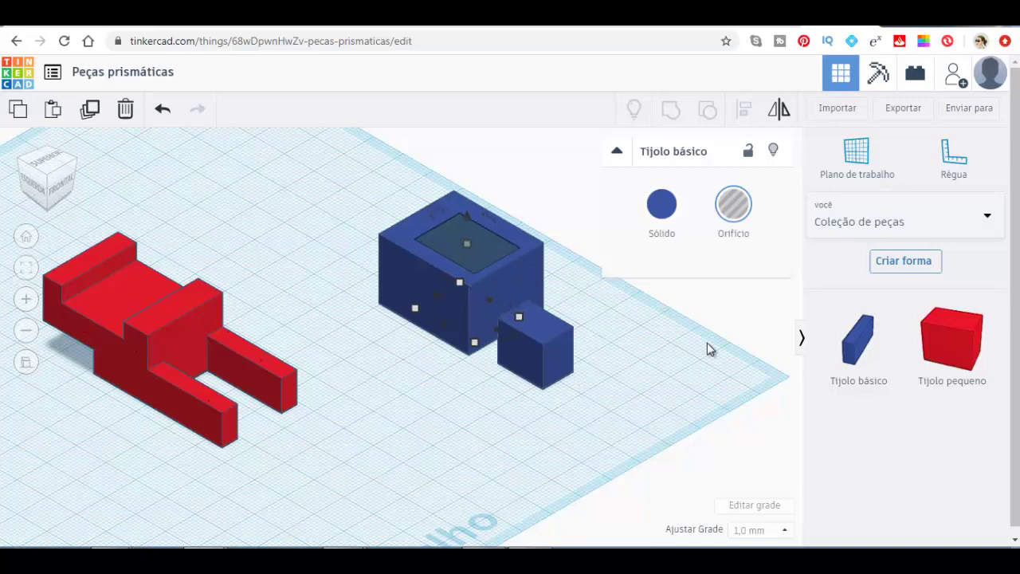
{"action": "key", "text": "Down"}
{"action": "key", "text": "Down"}
{"action": "key", "text": "Down"}
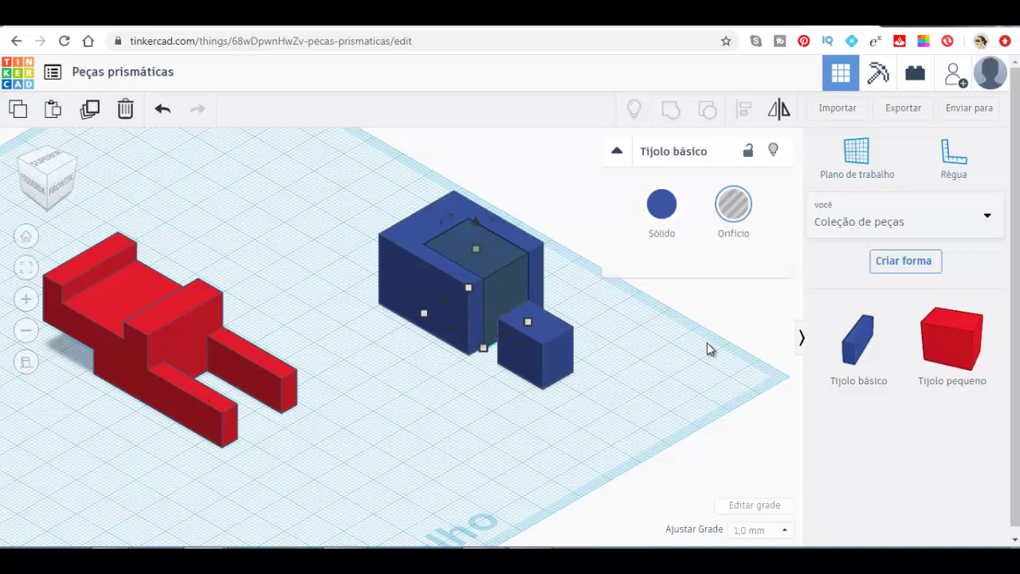
{"action": "key", "text": "Up"}
{"action": "key", "text": "Up"}
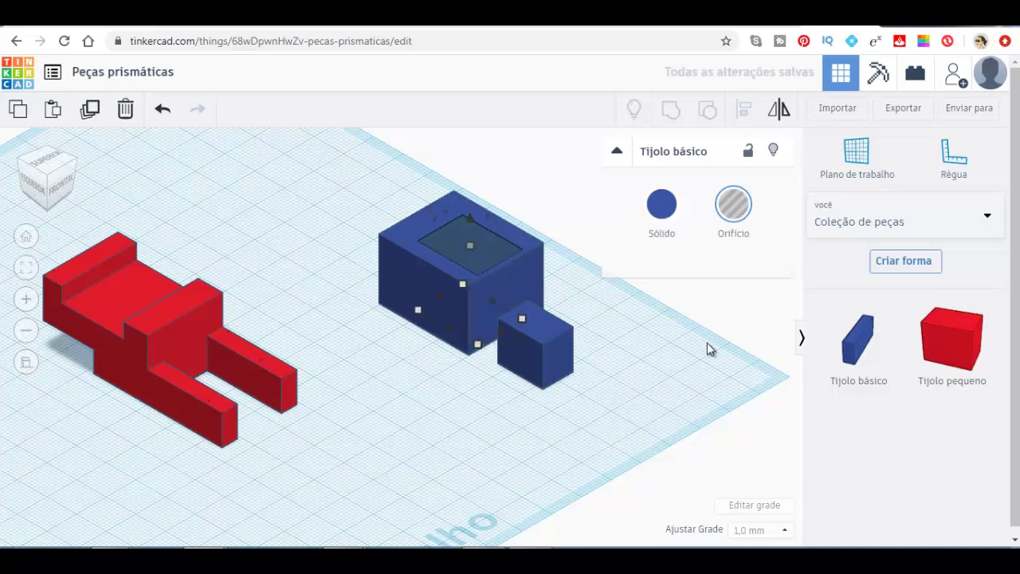
{"action": "key", "text": "Up"}
{"action": "key", "text": "Up"}
{"action": "key", "text": "Up"}
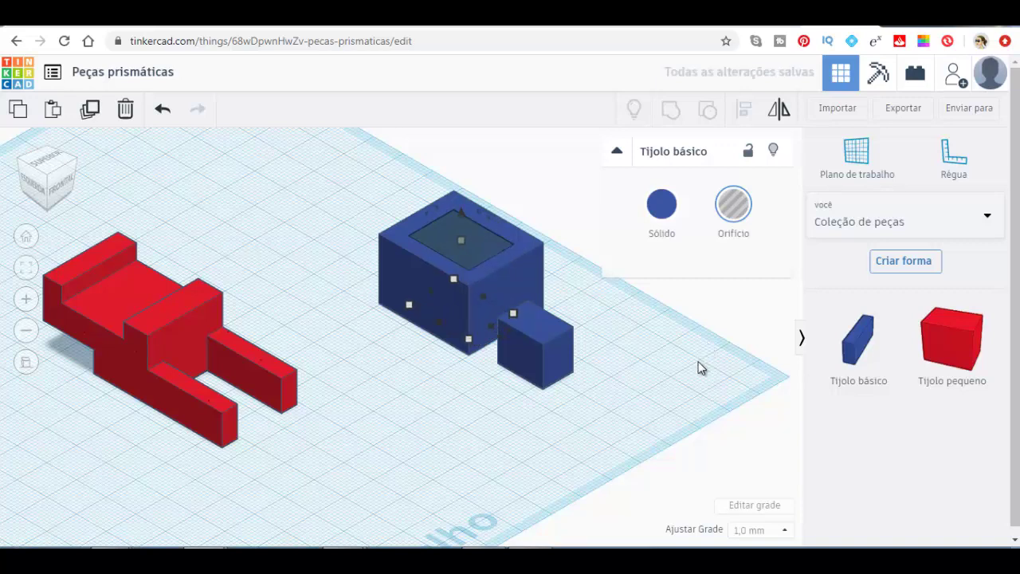
{"action": "left_click", "coordinate": [698, 367]}
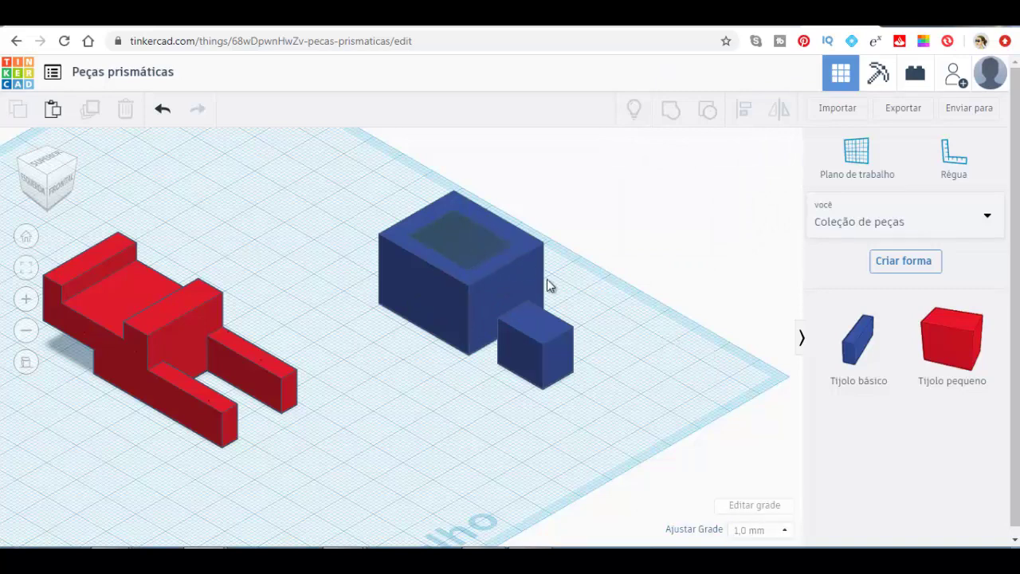
- Group the blue box with its inner hole into one block with a square through-hole
{"action": "left_click", "coordinate": [433, 254]}
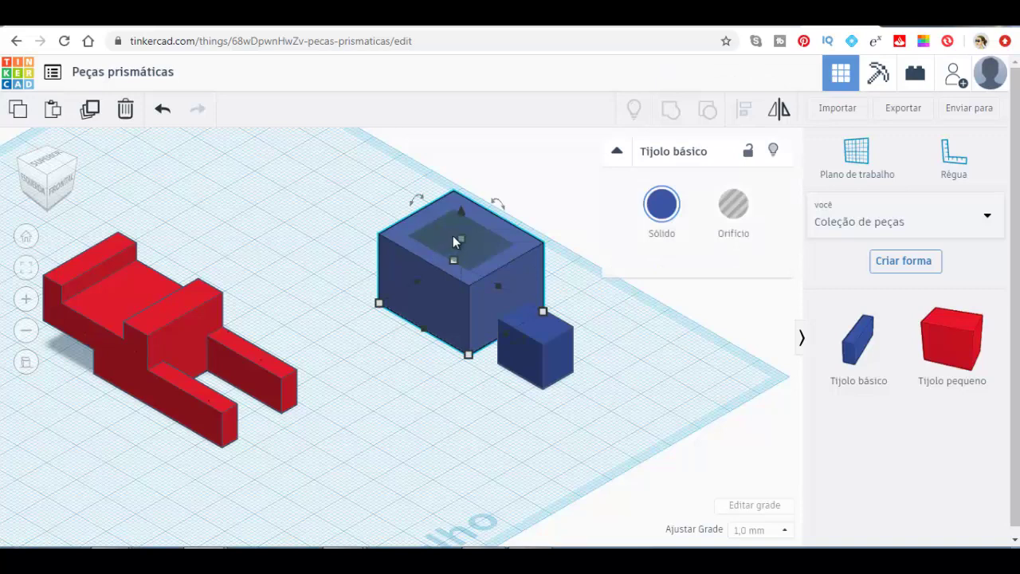
{"action": "left_click", "coordinate": [453, 238], "text": "shift"}
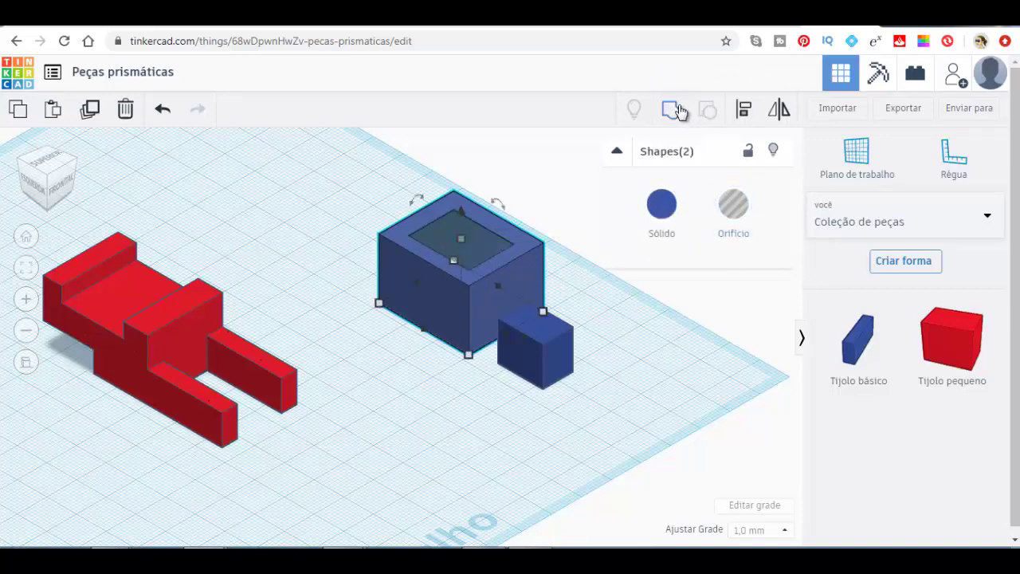
{"action": "left_click", "coordinate": [676, 110]}
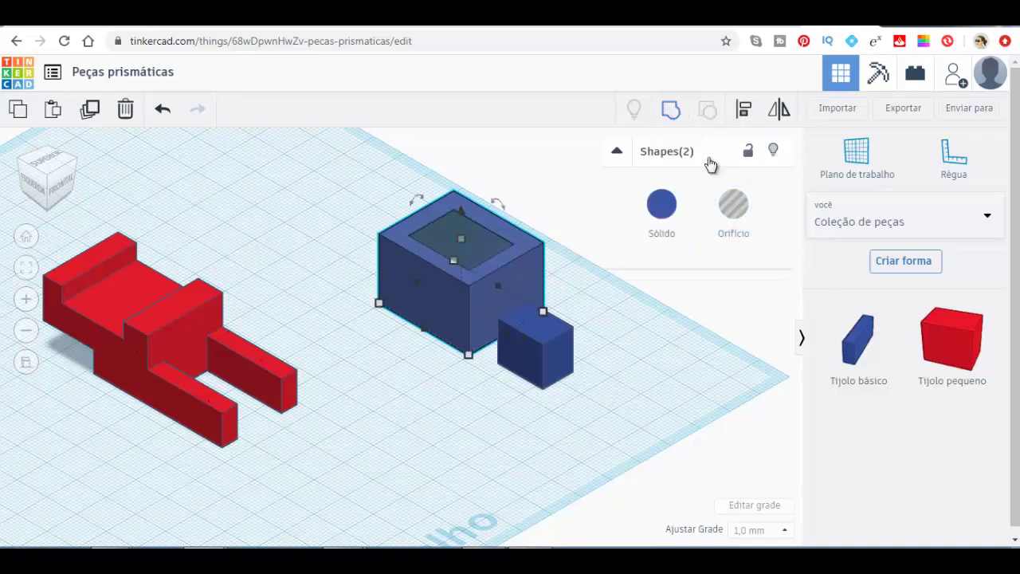
{"action": "left_click", "coordinate": [683, 359]}
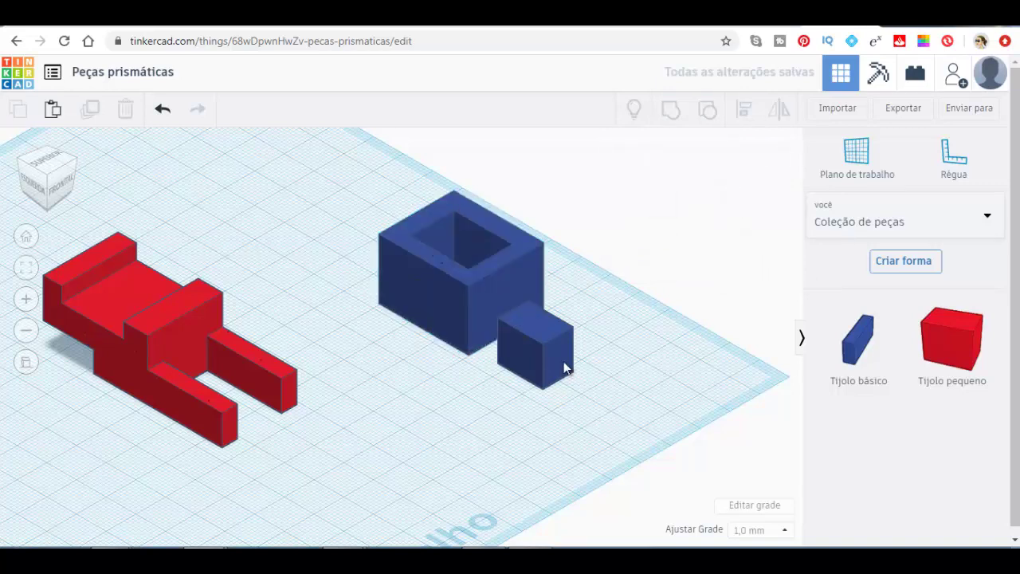
- Drag the small blue cube against the hollow block and fine-tune it with arrow-key nudges
{"action": "mouse_move", "coordinate": [528, 367]}
{"action": "left_mouse_down"}
{"action": "mouse_move", "coordinate": [526, 357]}
{"action": "mouse_move", "coordinate": [539, 360]}
{"action": "left_mouse_up"}
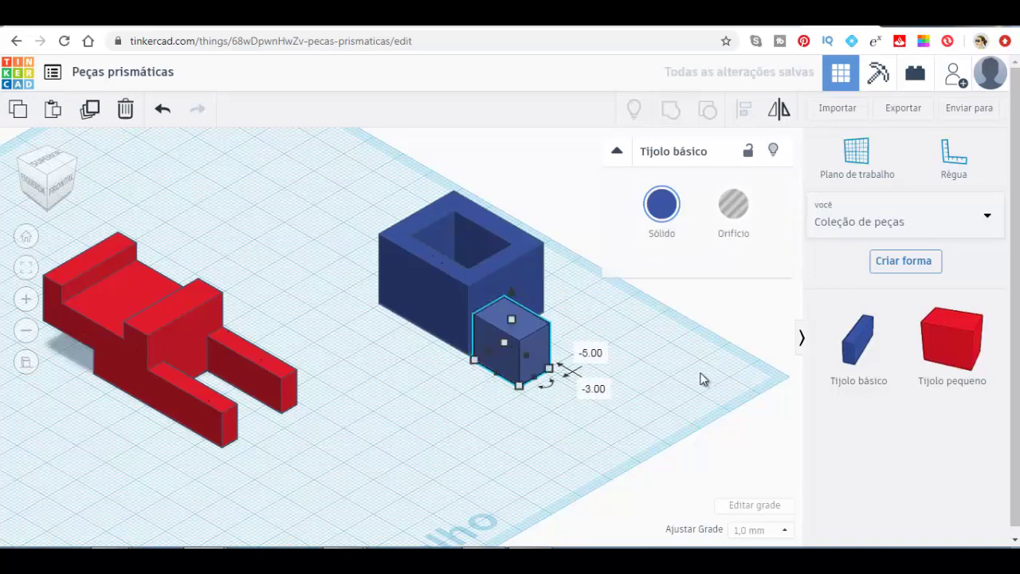
{"action": "key", "text": "Up"}
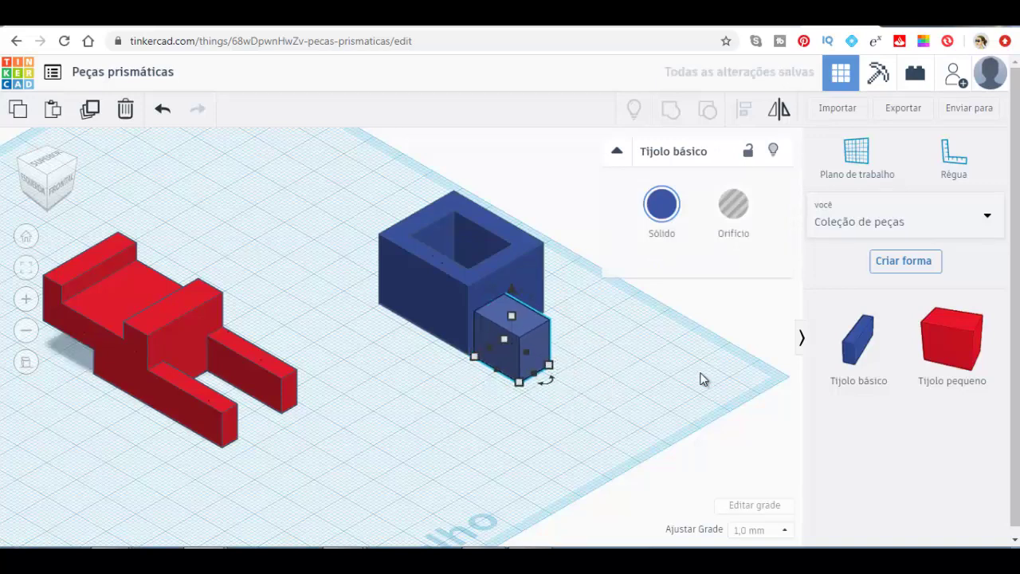
{"action": "key", "text": "Down"}
{"action": "key", "text": "Down"}
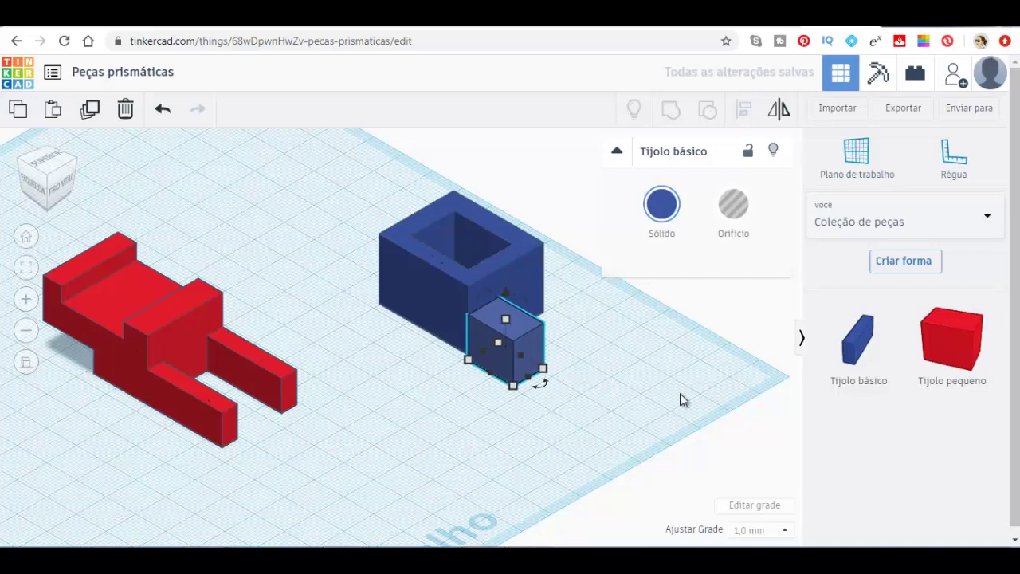
{"action": "left_click", "coordinate": [680, 393]}
{"action": "left_click", "coordinate": [531, 351]}
{"action": "key", "text": "Right"}
{"action": "key", "text": "Left"}
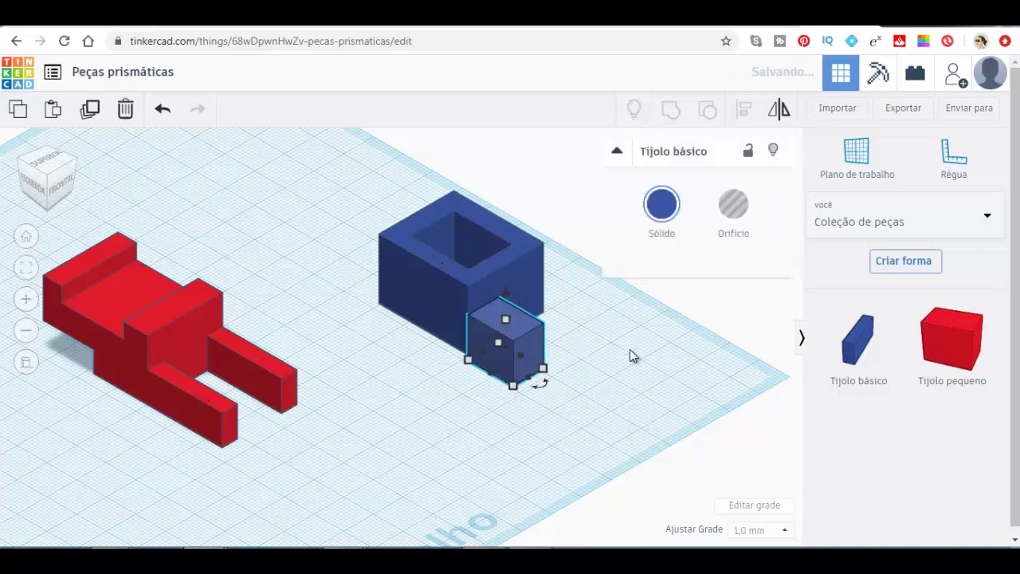
{"action": "key", "text": "Up"}
{"action": "left_click", "coordinate": [601, 371]}
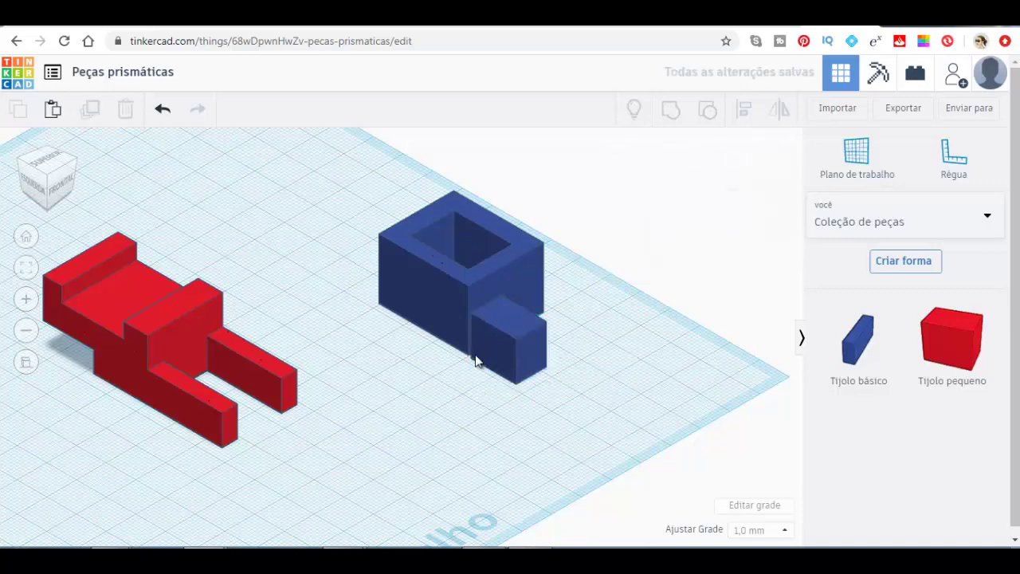
- Shift the hollow block toward the cube and push the cube flush against it
{"action": "left_click_drag", "start_coordinate": [455, 319], "coordinate": [447, 337]}
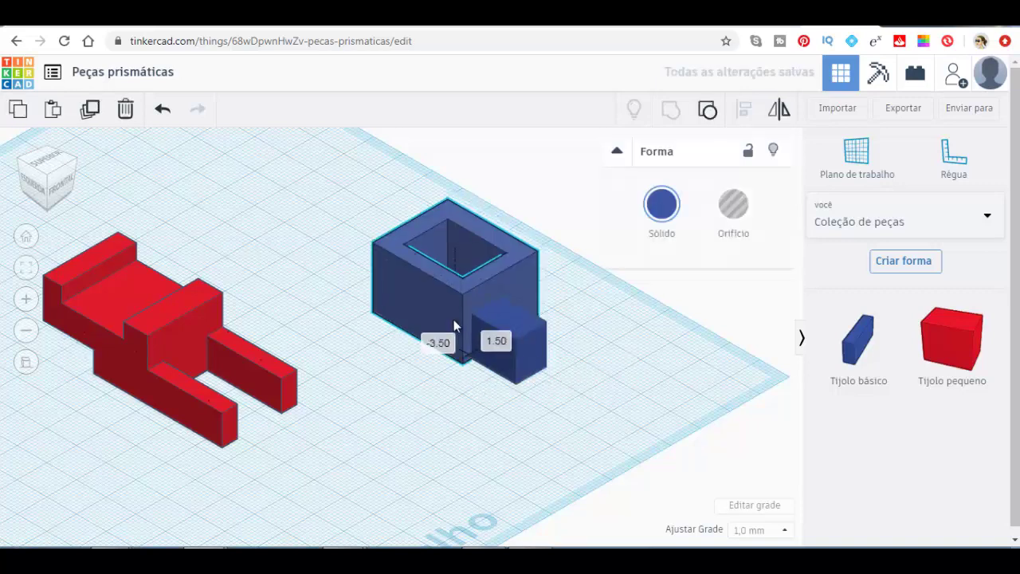
{"action": "left_click", "coordinate": [486, 423]}
{"action": "left_click", "coordinate": [520, 357]}
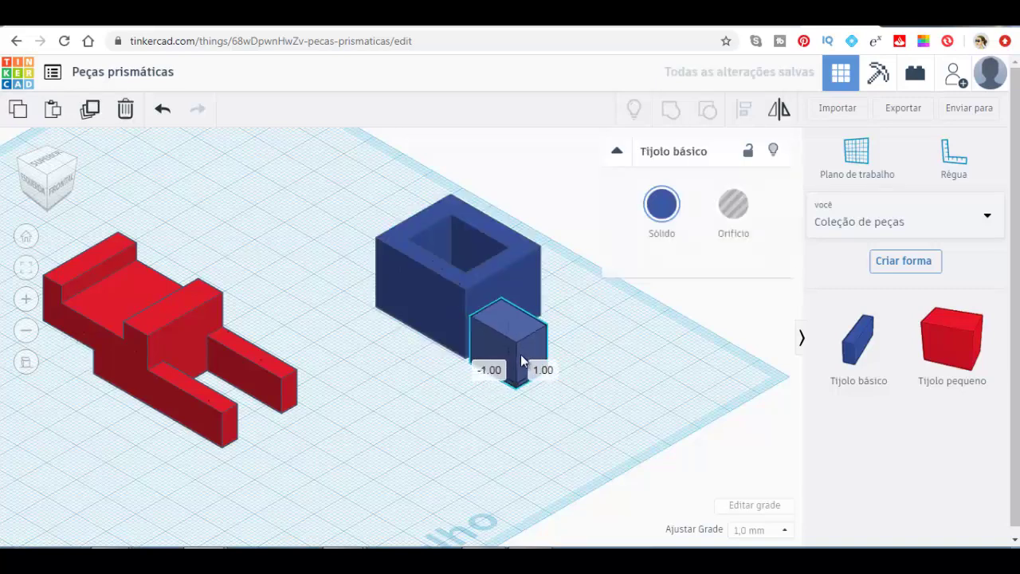
{"action": "left_click_drag", "start_coordinate": [520, 357], "coordinate": [520, 353]}
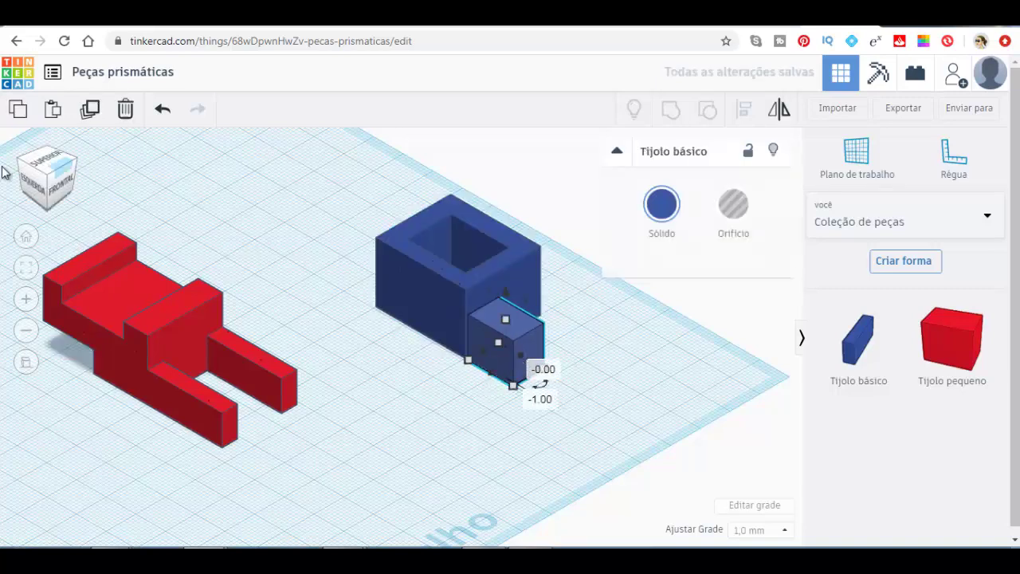
- In top view, nudge the 15 by 10 block left until flush with the 30 by 25 hollow block
{"action": "left_click", "coordinate": [44, 174]}
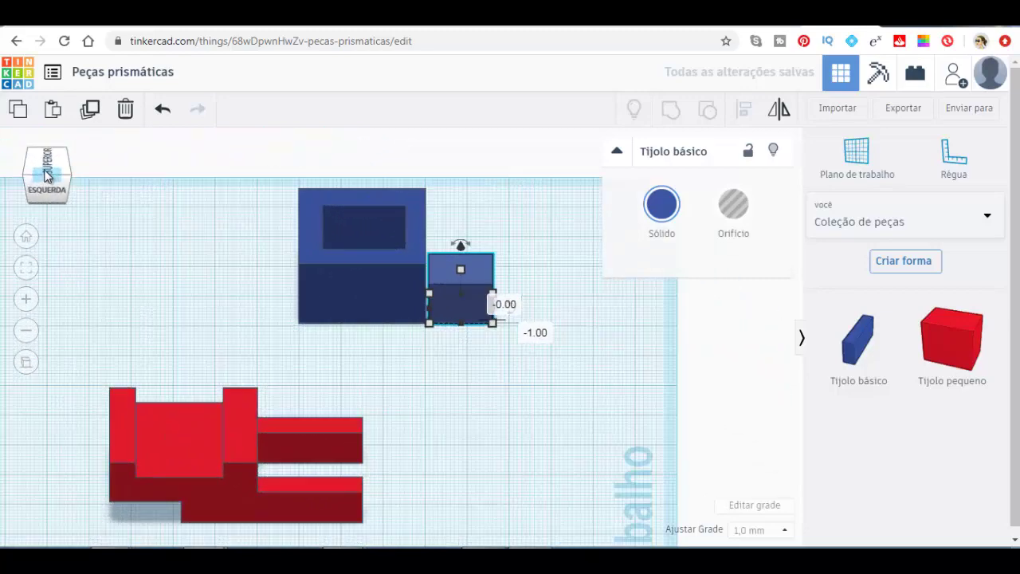
{"action": "left_click", "coordinate": [553, 353]}
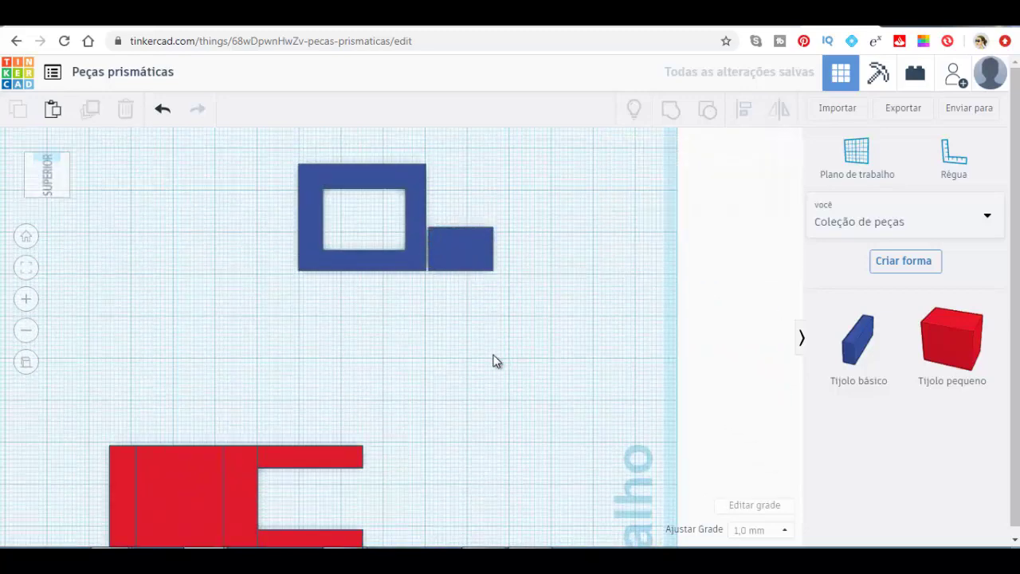
{"action": "left_click", "coordinate": [454, 257]}
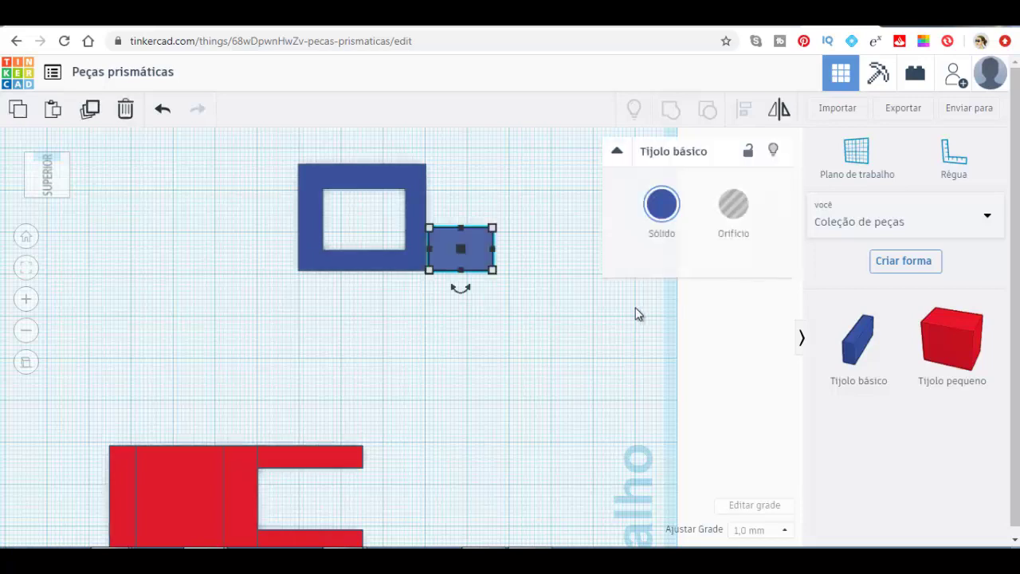
{"action": "key", "text": "Left"}
{"action": "key", "text": "Escape"}
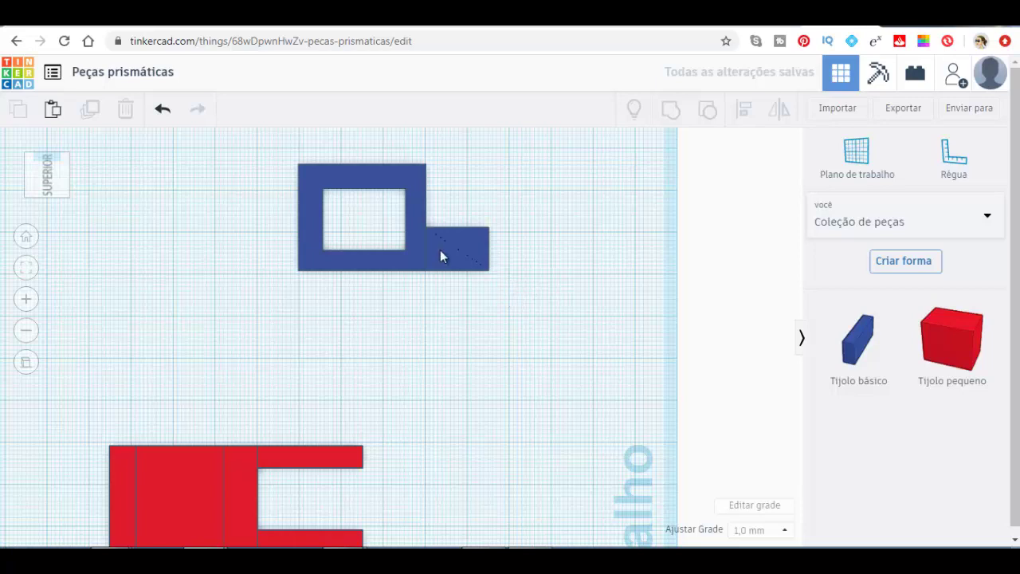
{"action": "left_click", "coordinate": [471, 252]}
{"action": "mouse_move", "coordinate": [489, 228]}
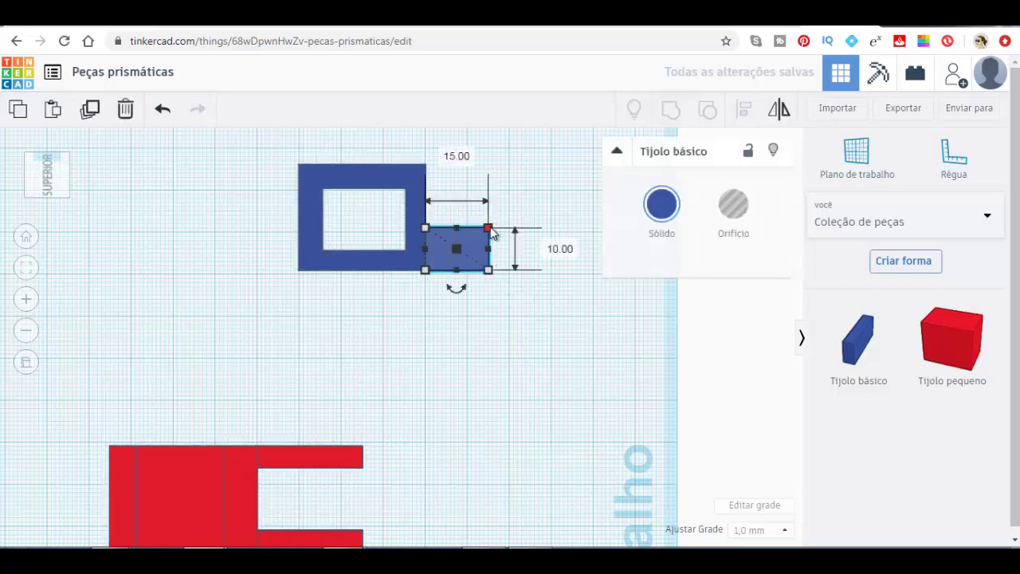
{"action": "left_click", "coordinate": [326, 263]}
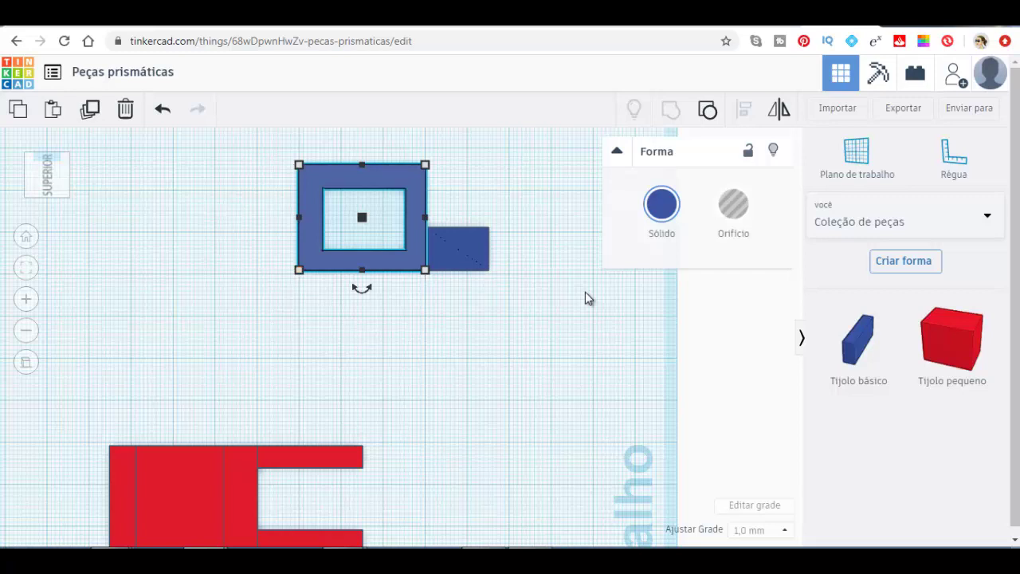
{"action": "left_click", "coordinate": [484, 253]}
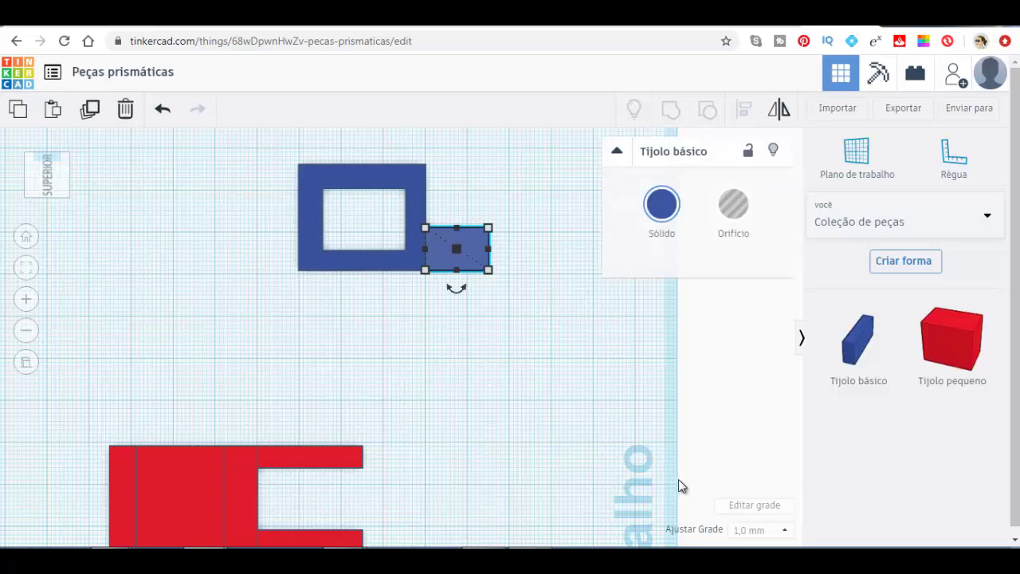
- Set snap grid to 0,5 mm and nudge the small block up to centre it on the side
{"action": "left_click", "coordinate": [755, 531]}
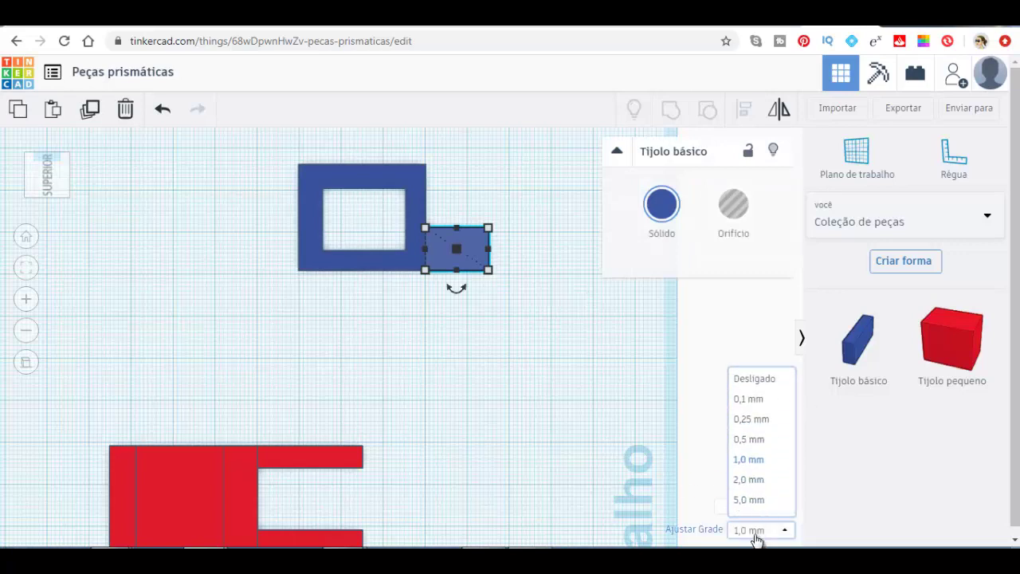
{"action": "left_click", "coordinate": [753, 441]}
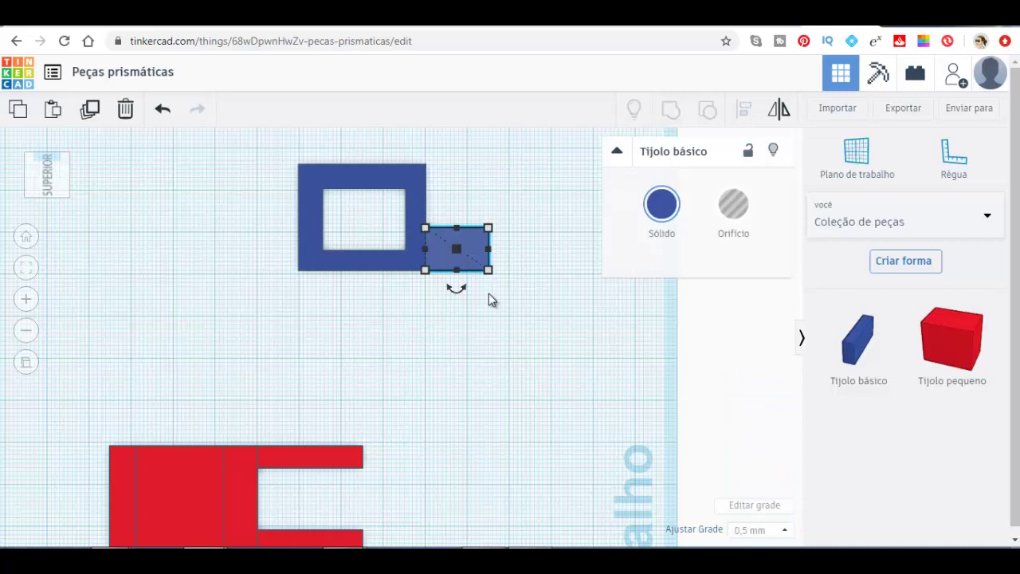
{"action": "key", "text": "Up"}
{"action": "key", "text": "Up"}
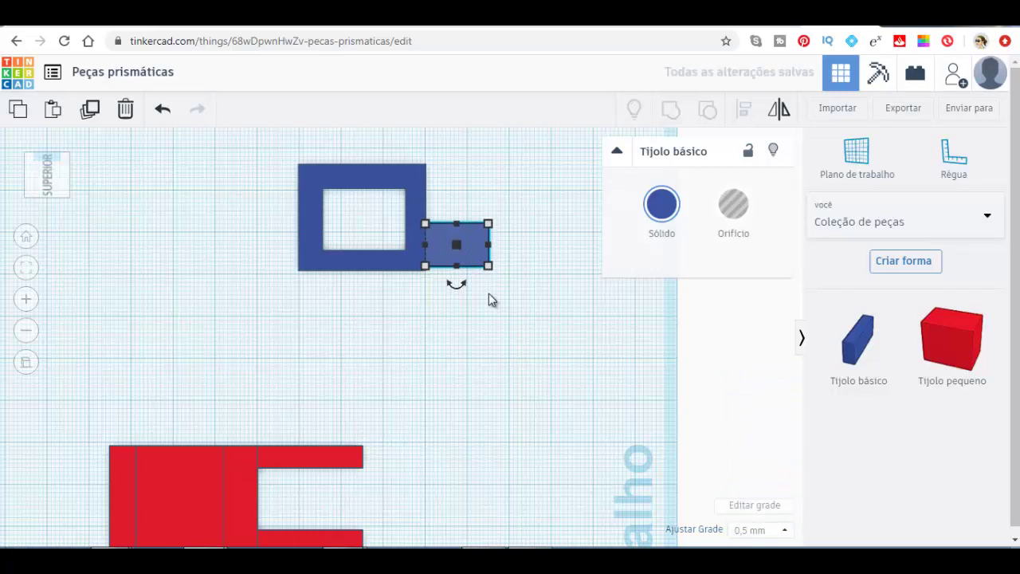
{"action": "key", "text": "shift+Up"}
- Check the alignment, then duplicate the small side block
{"action": "left_click", "coordinate": [489, 292]}
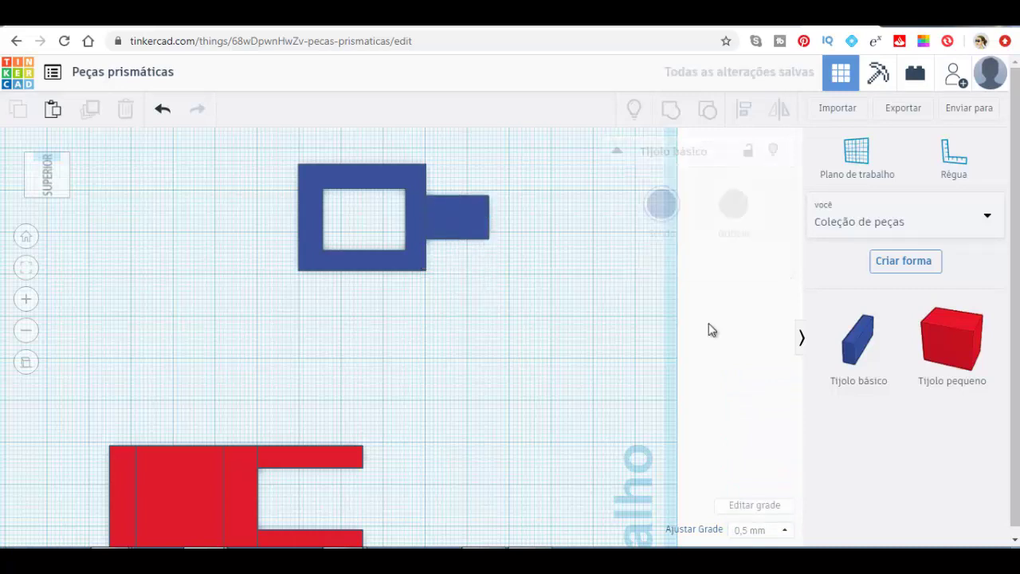
{"action": "left_click", "coordinate": [462, 232]}
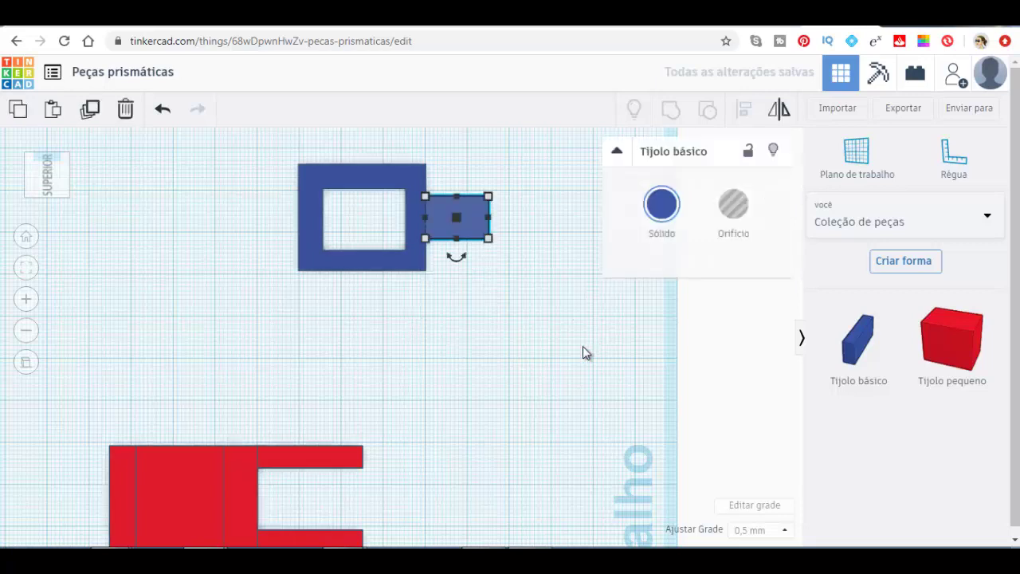
{"action": "left_click", "coordinate": [91, 112]}
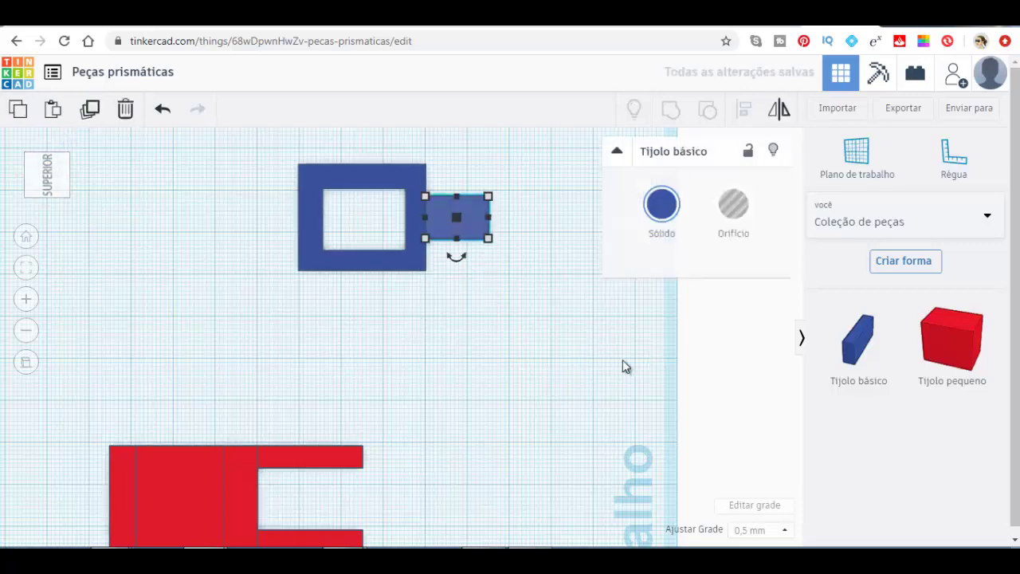
- Move the copy to the hollow block's opposite side and group all three blue pieces
{"action": "key", "text": "Left"}
{"action": "key", "text": "Left"}
{"action": "key", "text": "Left"}
{"action": "key", "text": "Left"}
{"action": "key", "text": "Left"}
{"action": "key", "text": "Left"}
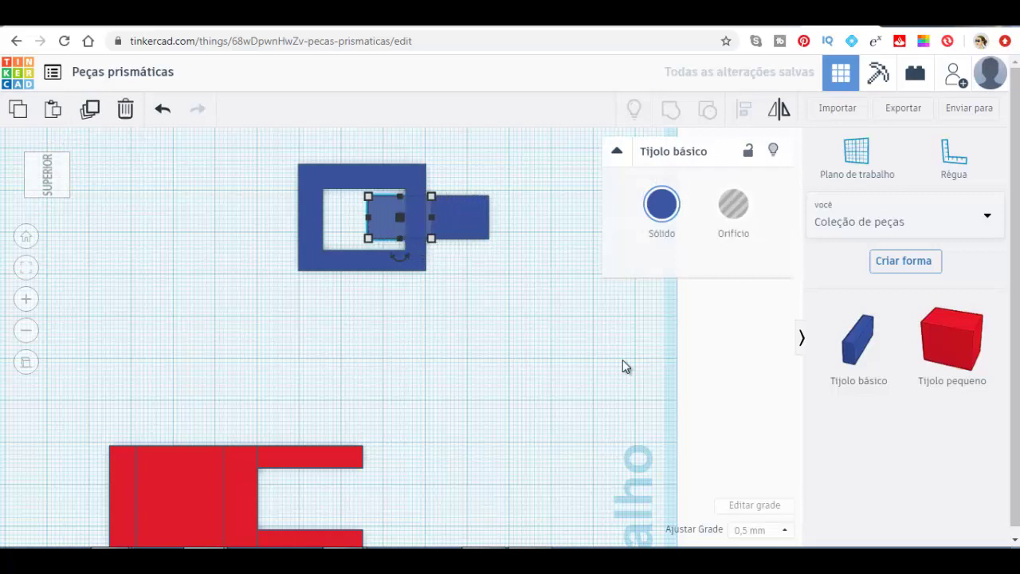
{"action": "key", "text": "Left"}
{"action": "key", "text": "Left"}
{"action": "key", "text": "Left"}
{"action": "key", "text": "Left"}
{"action": "key", "text": "Left"}
{"action": "key", "text": "Left"}
{"action": "key", "text": "Left"}
{"action": "key", "text": "Left"}
{"action": "key", "text": "Left"}
{"action": "left_click", "coordinate": [180, 168]}
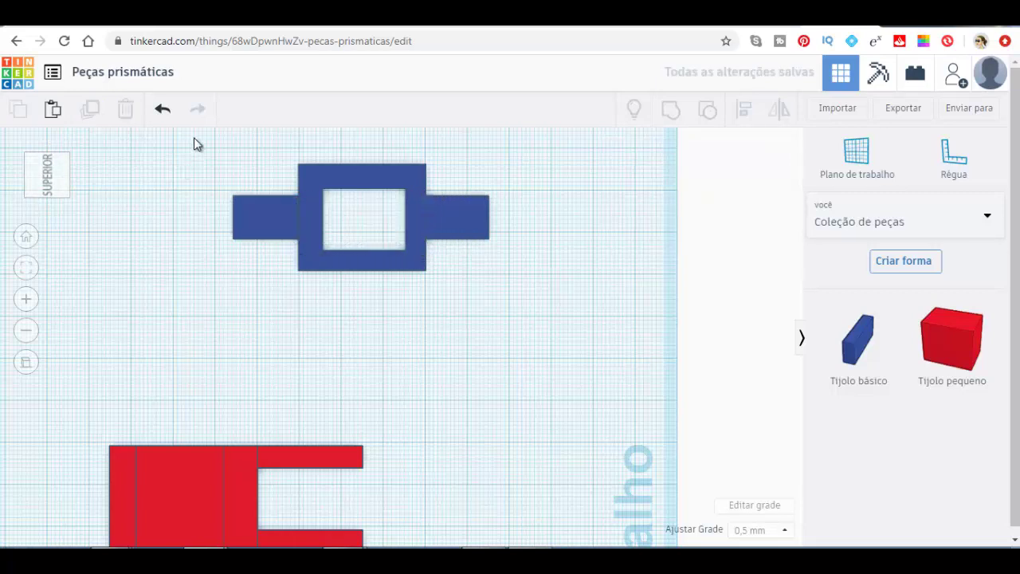
{"action": "mouse_move", "coordinate": [194, 137]}
{"action": "left_mouse_down"}
{"action": "mouse_move", "coordinate": [632, 370]}
{"action": "mouse_move", "coordinate": [620, 357]}
{"action": "left_mouse_up"}
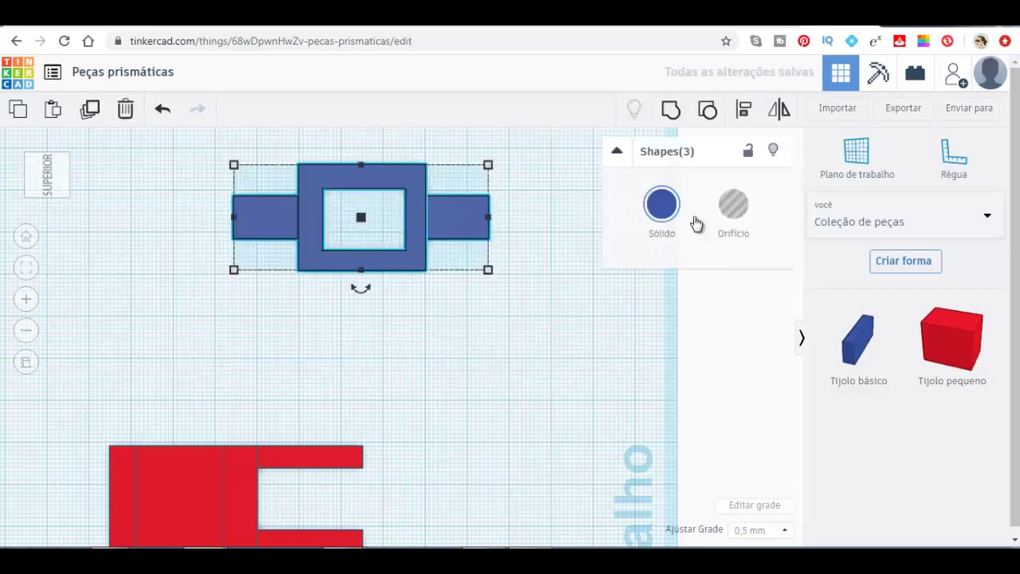
{"action": "left_click", "coordinate": [672, 114]}
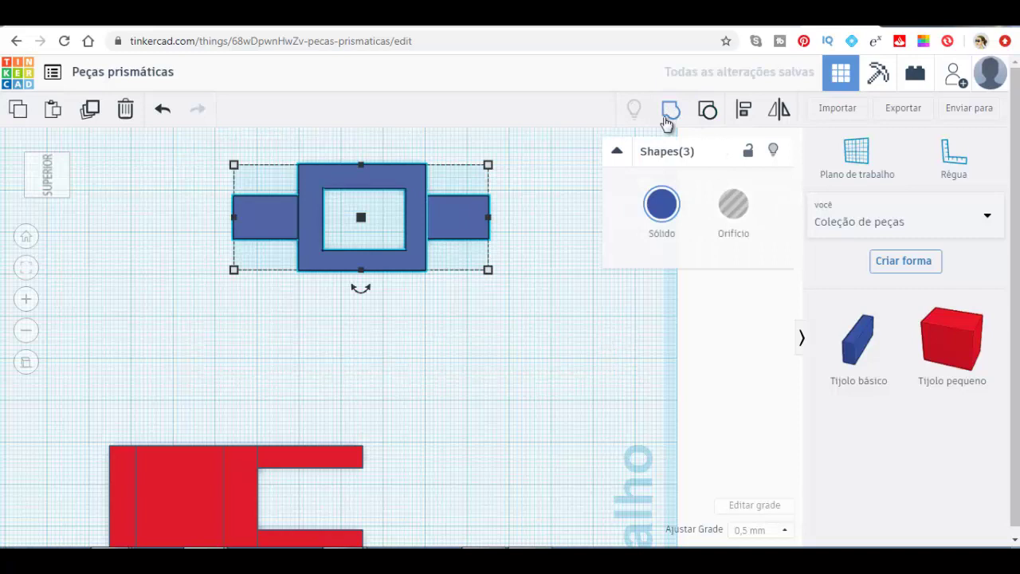
- Ungroup the shape, then marquee-select the three blue pieces and group them again
{"action": "left_click", "coordinate": [526, 371]}
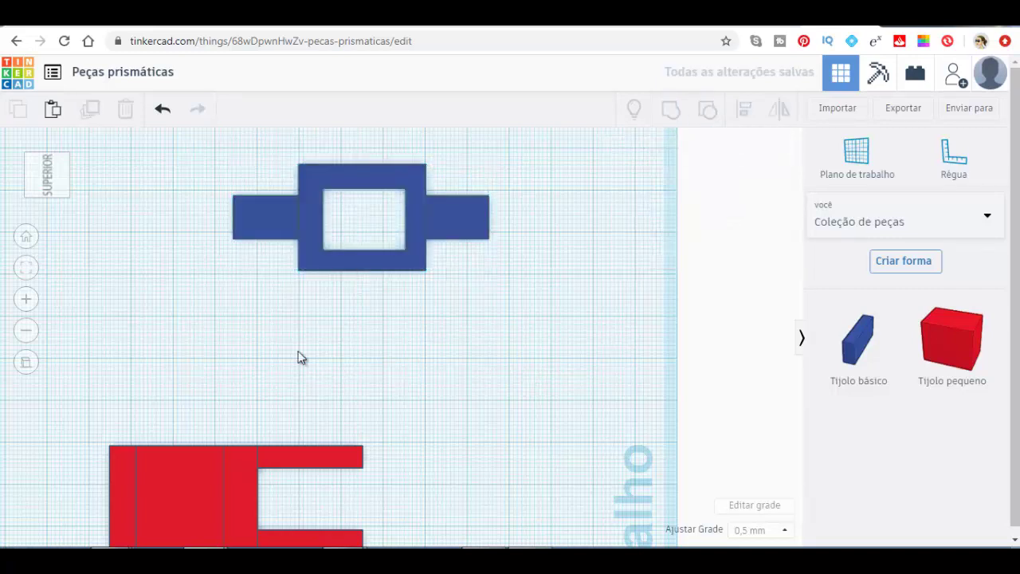
{"action": "left_click", "coordinate": [279, 227]}
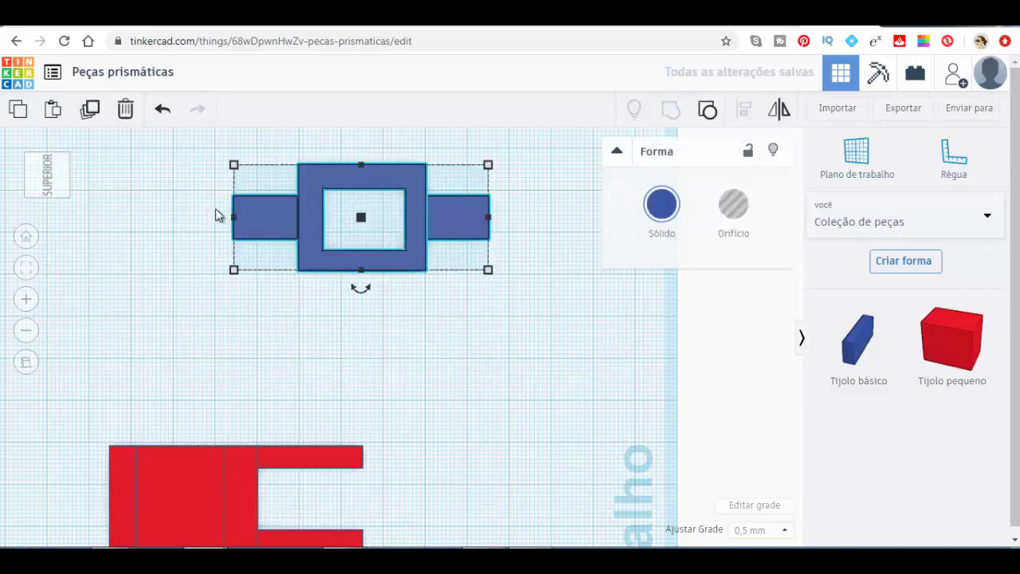
{"action": "left_click", "coordinate": [707, 112]}
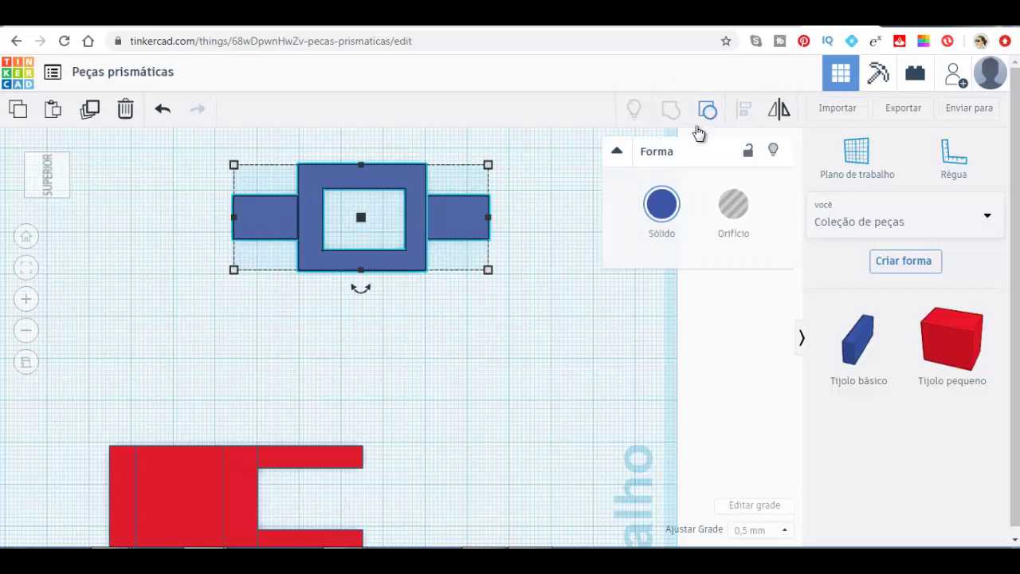
{"action": "left_click", "coordinate": [536, 396]}
{"action": "left_click", "coordinate": [267, 229]}
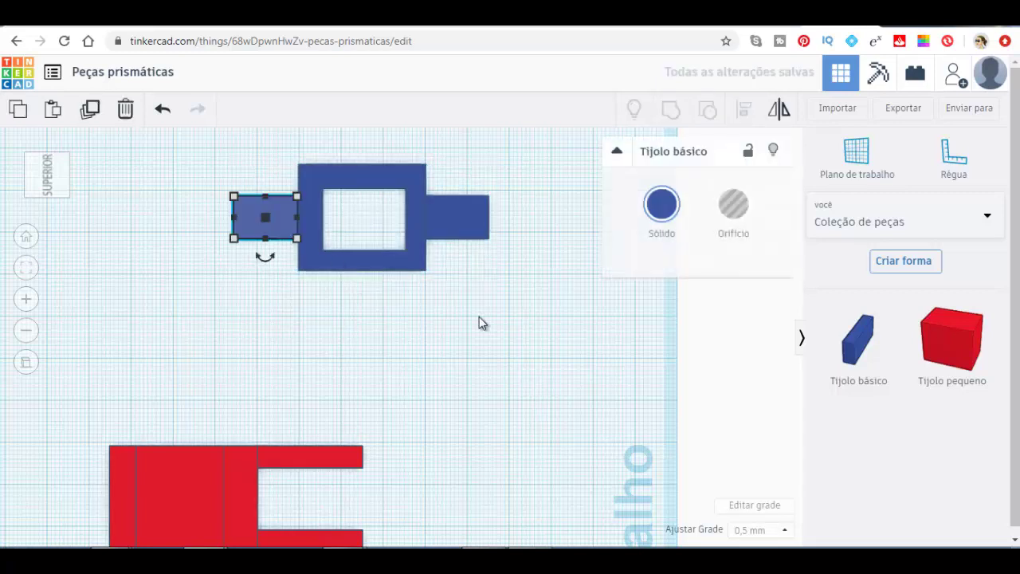
{"action": "left_click", "coordinate": [522, 347]}
{"action": "mouse_move", "coordinate": [211, 149]}
{"action": "left_mouse_down"}
{"action": "mouse_move", "coordinate": [437, 299]}
{"action": "mouse_move", "coordinate": [568, 300]}
{"action": "left_mouse_up"}
{"action": "left_click", "coordinate": [672, 109]}
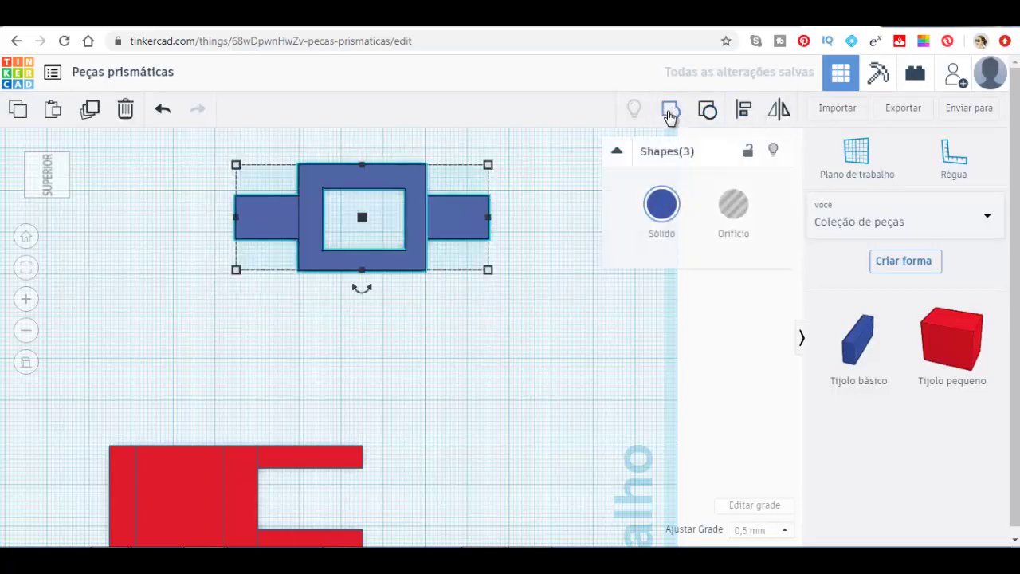
{"action": "left_click", "coordinate": [463, 348]}
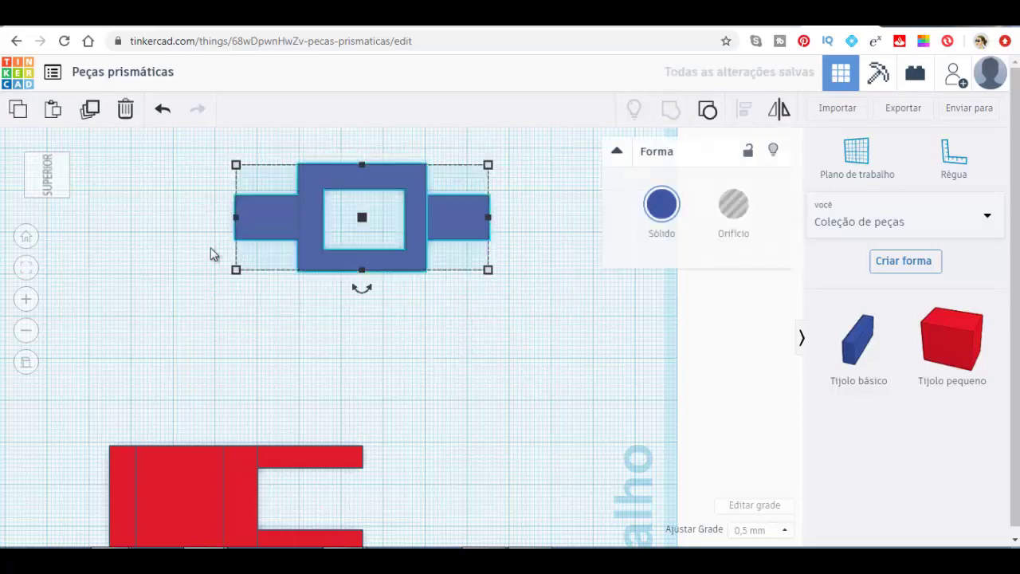
- Inspect the blue part in perspective and right-side (DIREITA) views, zooming in
{"action": "left_click", "coordinate": [66, 154]}
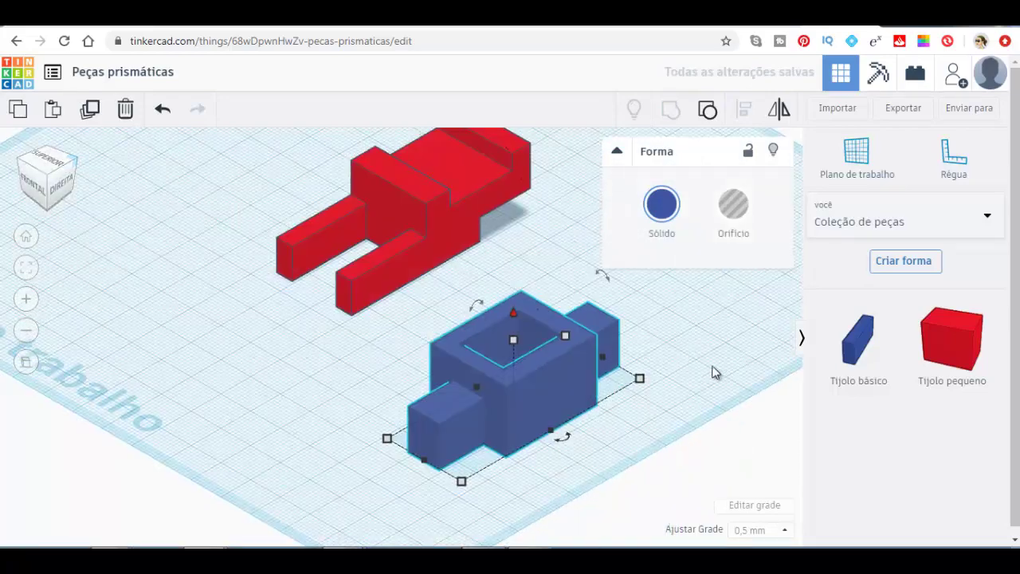
{"action": "middle_click_drag", "start_coordinate": [671, 356], "coordinate": [644, 345]}
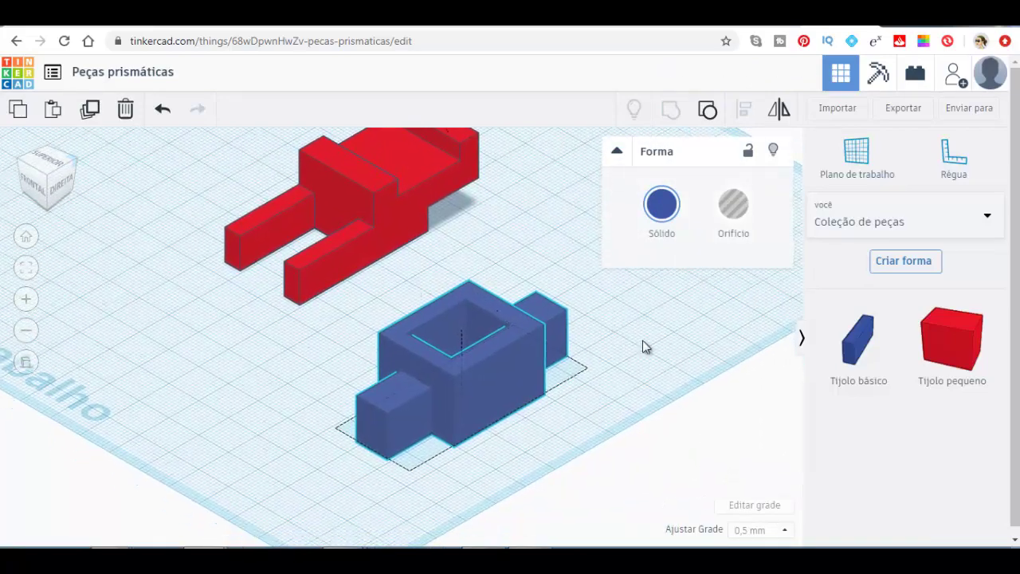
{"action": "left_click", "coordinate": [68, 180]}
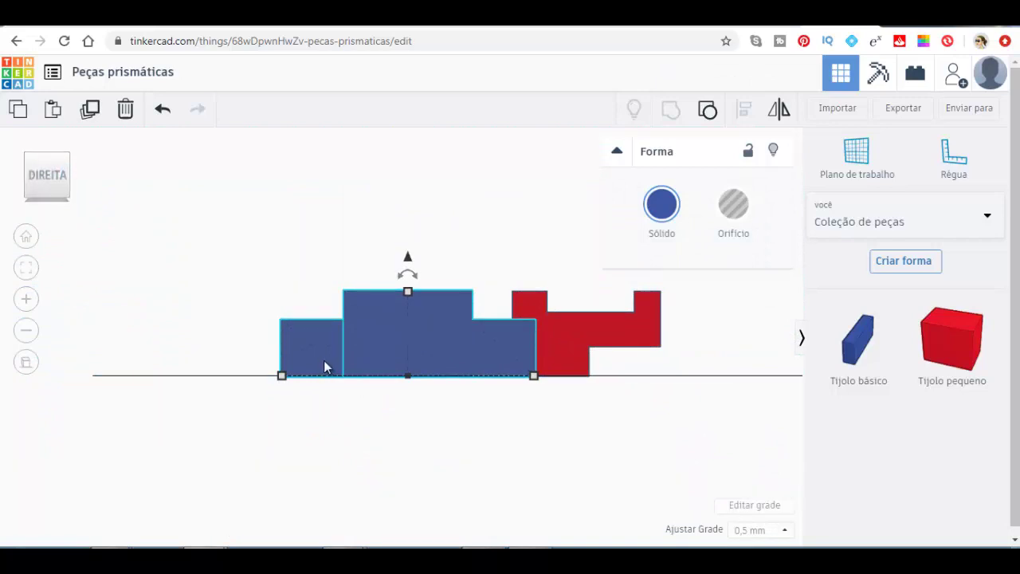
{"action": "scroll", "coordinate": [323, 360], "scroll_direction": "up", "scroll_amount": 2}
{"action": "scroll", "coordinate": [324, 365], "scroll_direction": "up", "scroll_amount": 1}
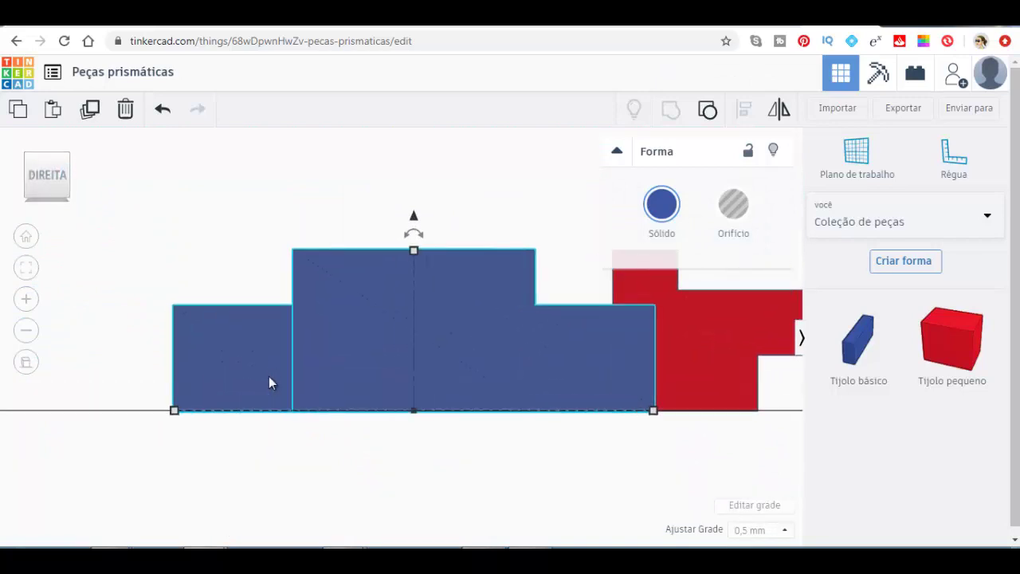
{"action": "left_click", "coordinate": [258, 229]}
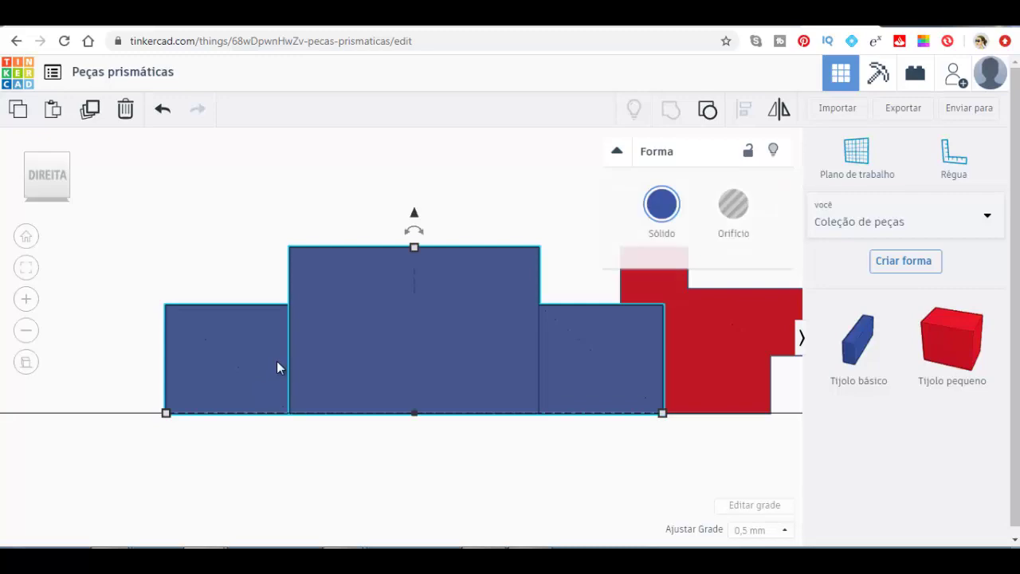
{"action": "left_click", "coordinate": [264, 277]}
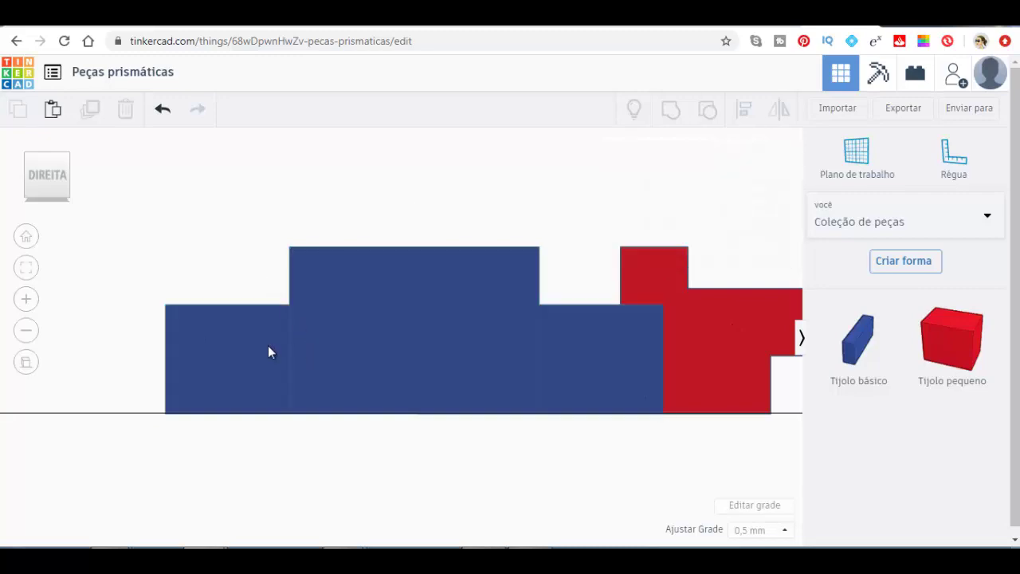
{"action": "left_click", "coordinate": [267, 353]}
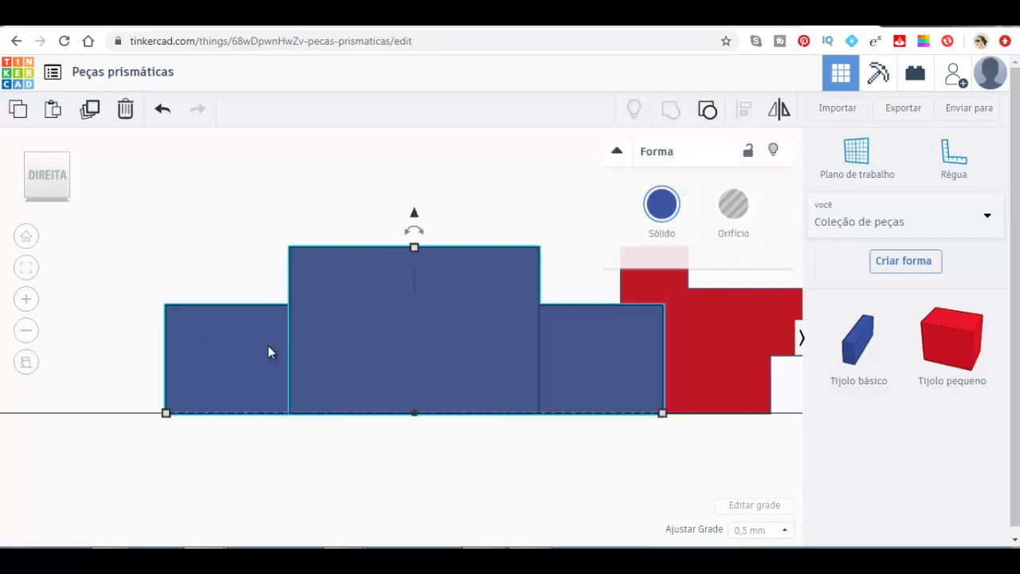
- Ungroup the blue part into three blocks and select the small left block
{"action": "left_click", "coordinate": [67, 163]}
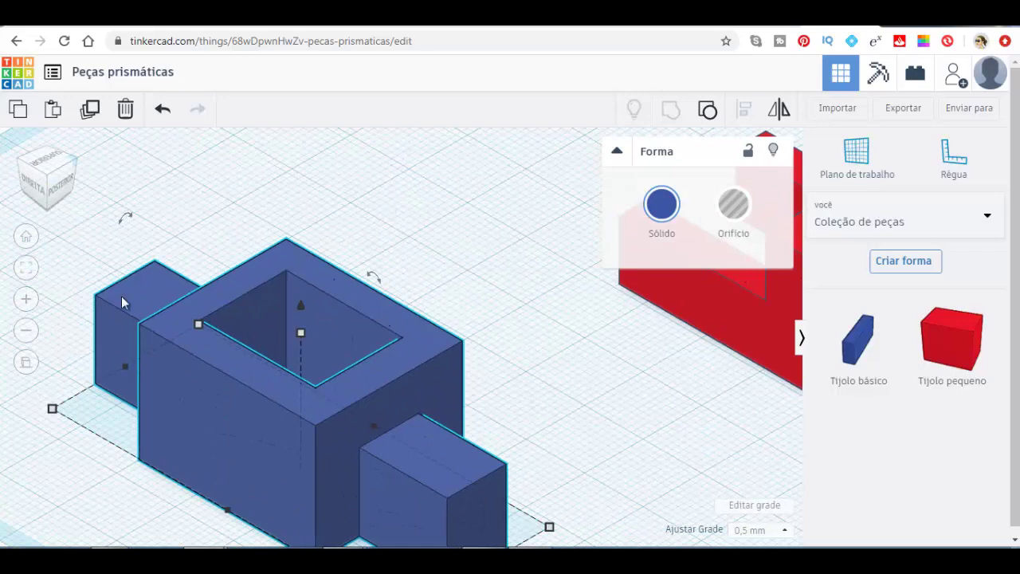
{"action": "left_click", "coordinate": [364, 212]}
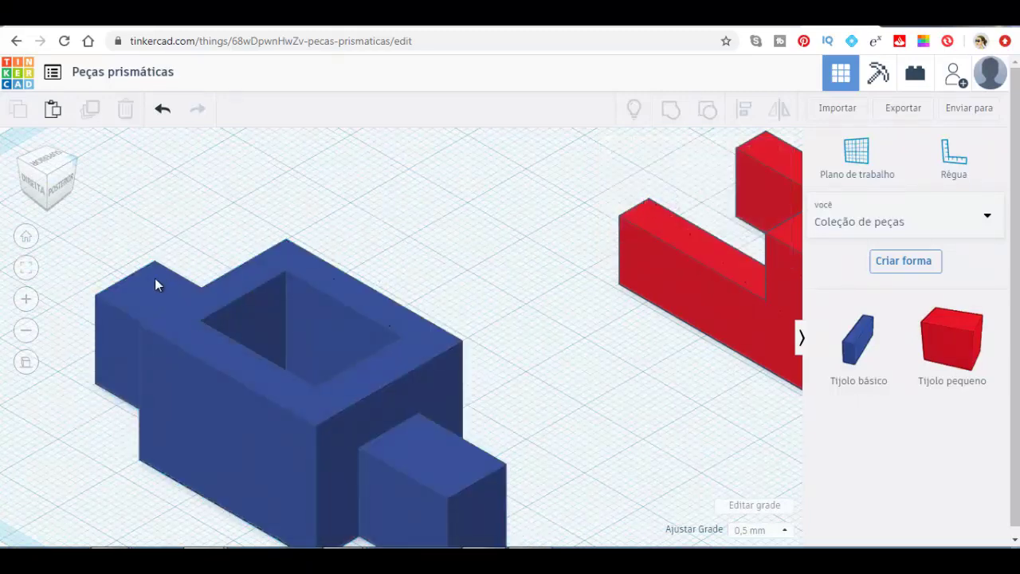
{"action": "left_click", "coordinate": [269, 272]}
{"action": "left_click", "coordinate": [707, 110]}
{"action": "left_click", "coordinate": [342, 200]}
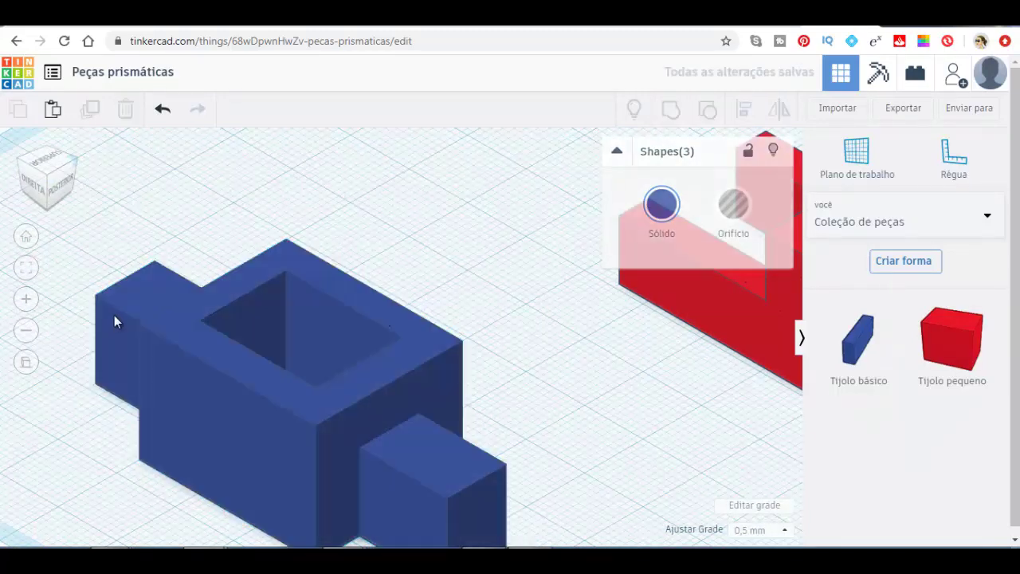
{"action": "left_click", "coordinate": [133, 303]}
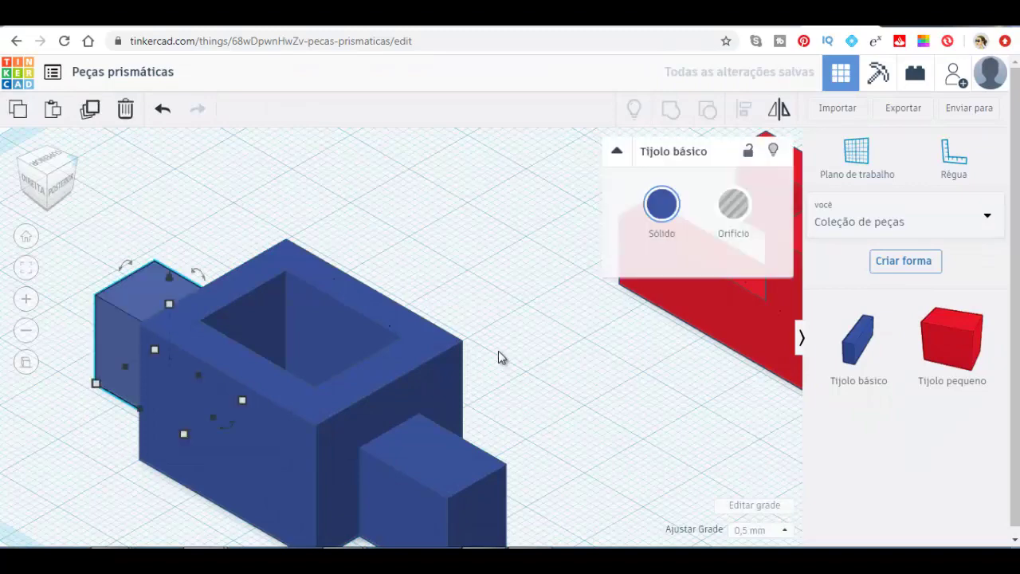
{"action": "left_click", "coordinate": [38, 195]}
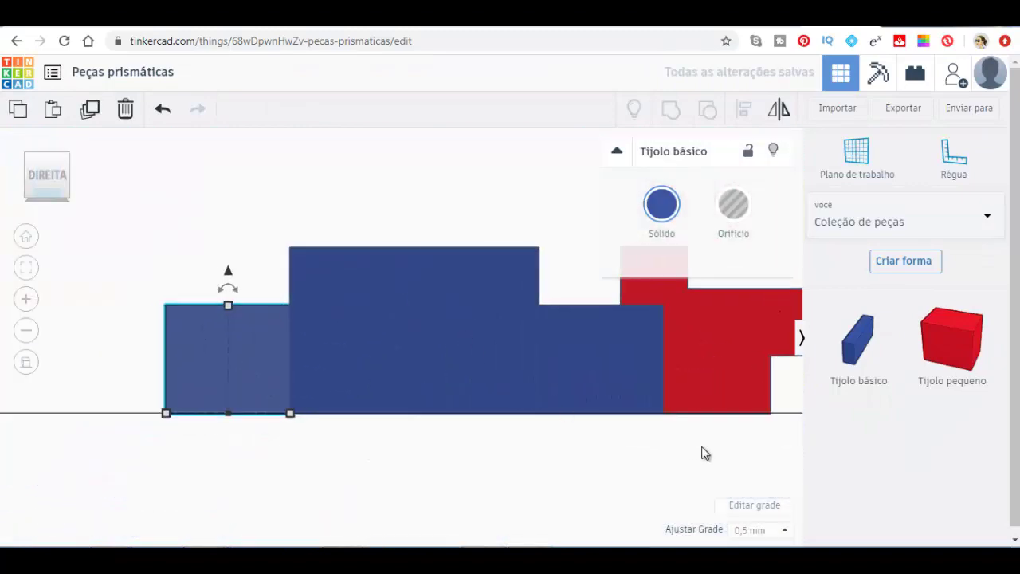
- Select the left, middle and right blue blocks, group them, and return to an angled 3-D view
{"action": "left_click", "coordinate": [127, 193]}
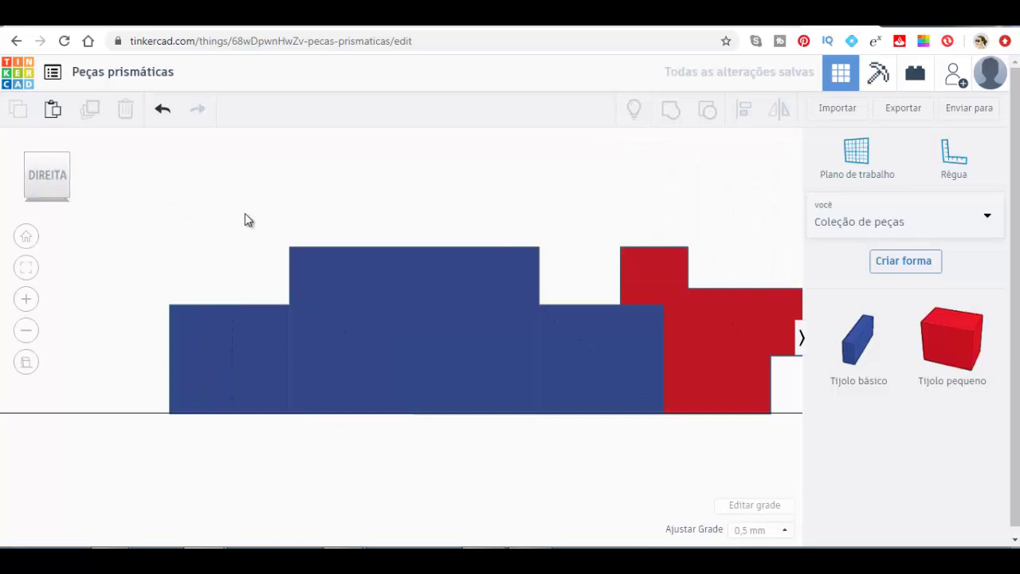
{"action": "left_click", "coordinate": [249, 336]}
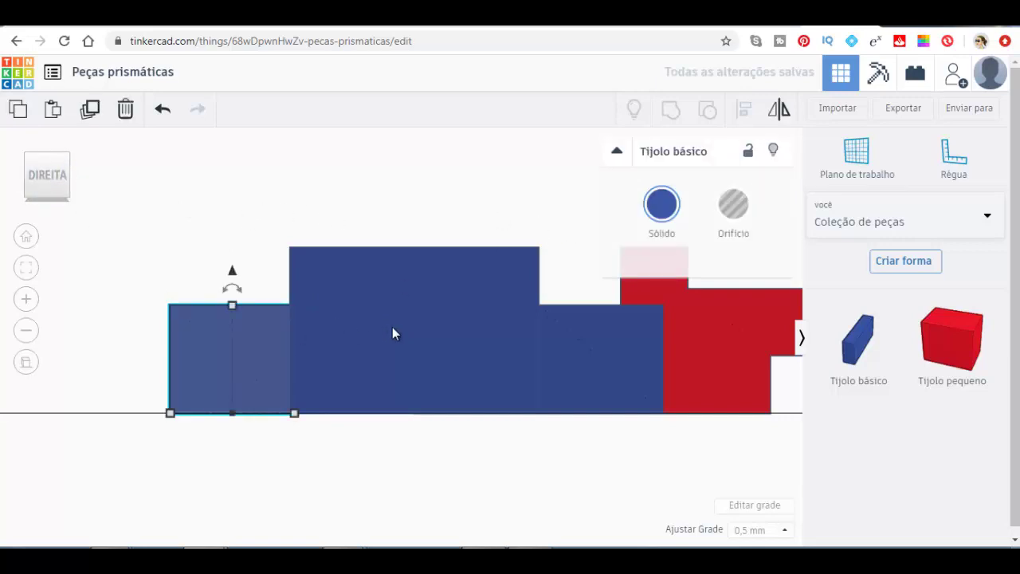
{"action": "left_click", "coordinate": [392, 333], "text": "shift"}
{"action": "left_click", "coordinate": [614, 364], "text": "shift"}
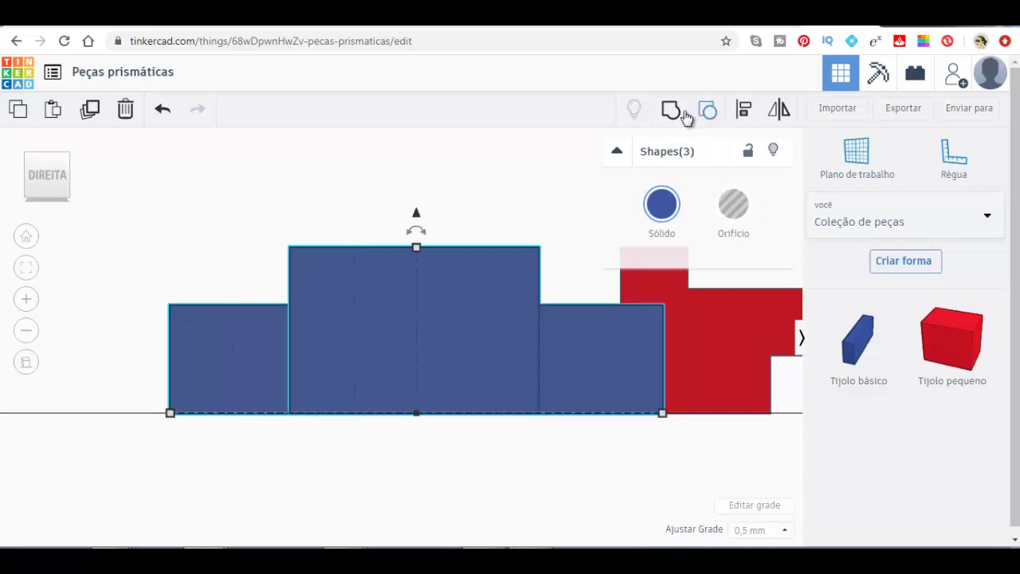
{"action": "left_click", "coordinate": [683, 113]}
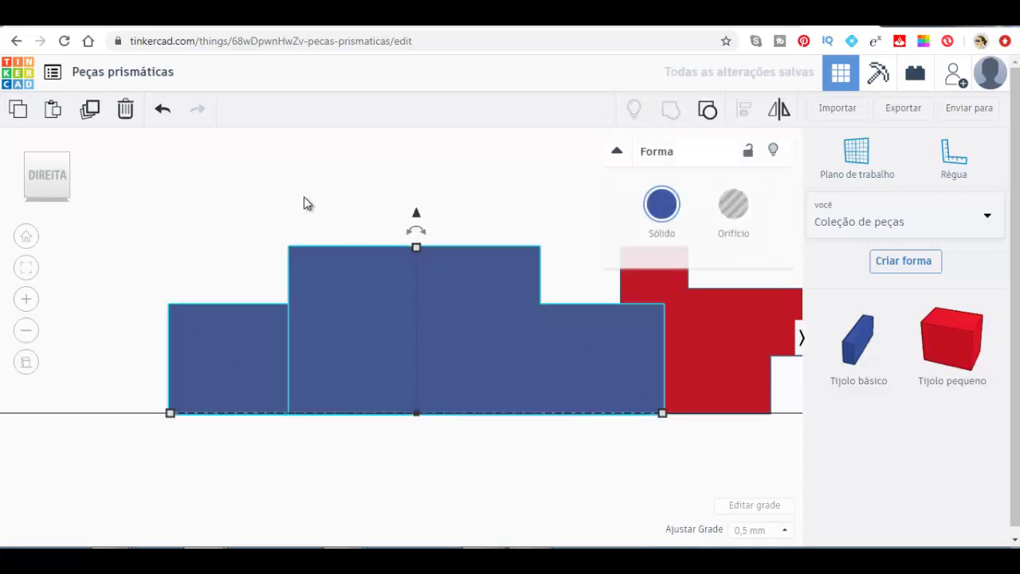
{"action": "left_click", "coordinate": [304, 203]}
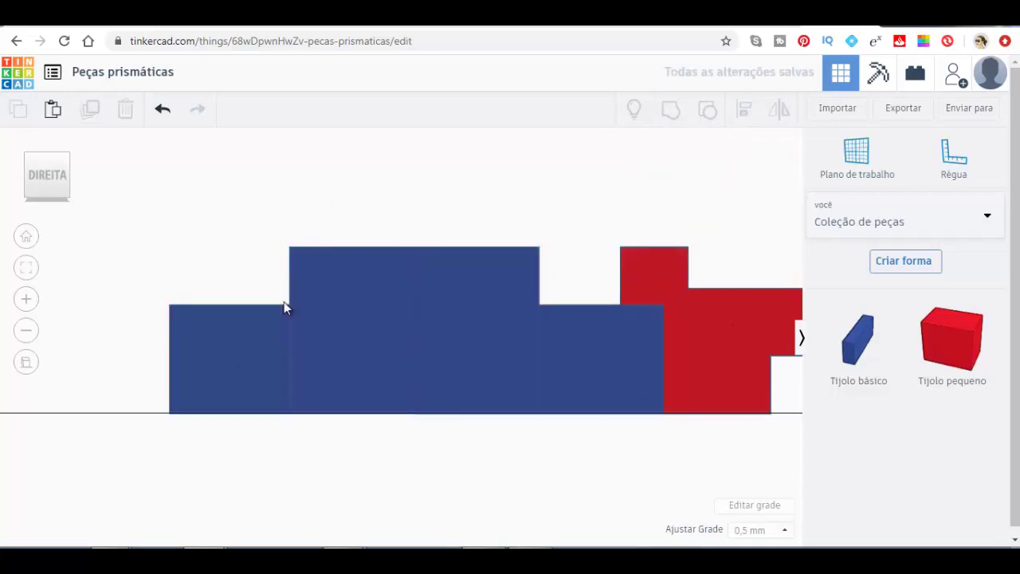
{"action": "left_click", "coordinate": [70, 159]}
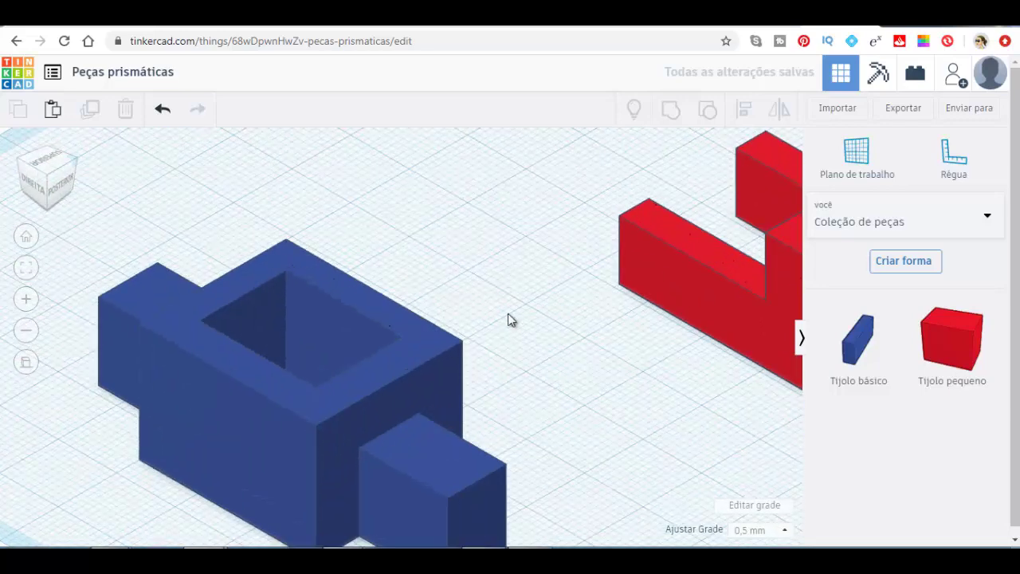
{"action": "middle_click_drag", "start_coordinate": [511, 313], "coordinate": [501, 217]}
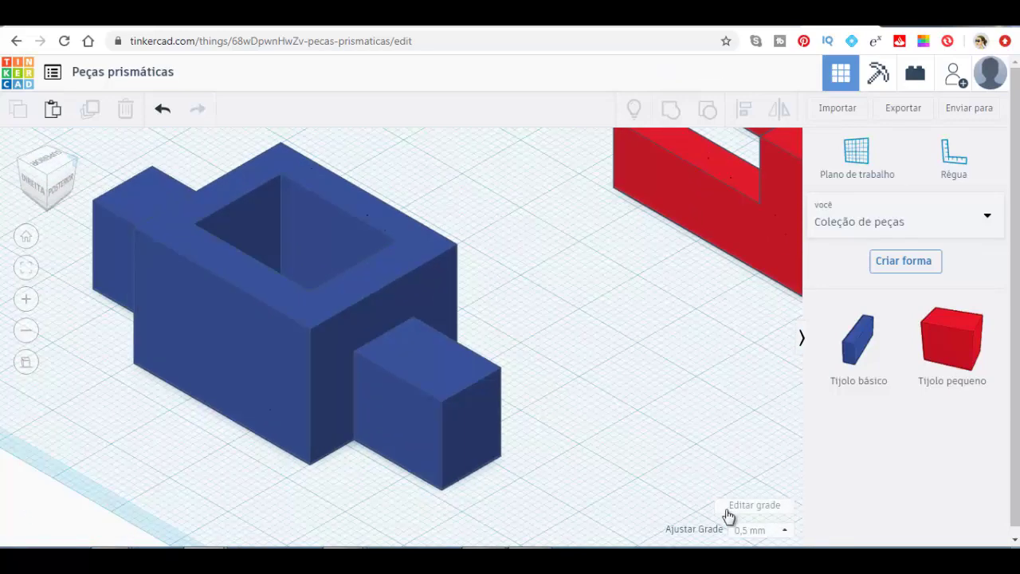